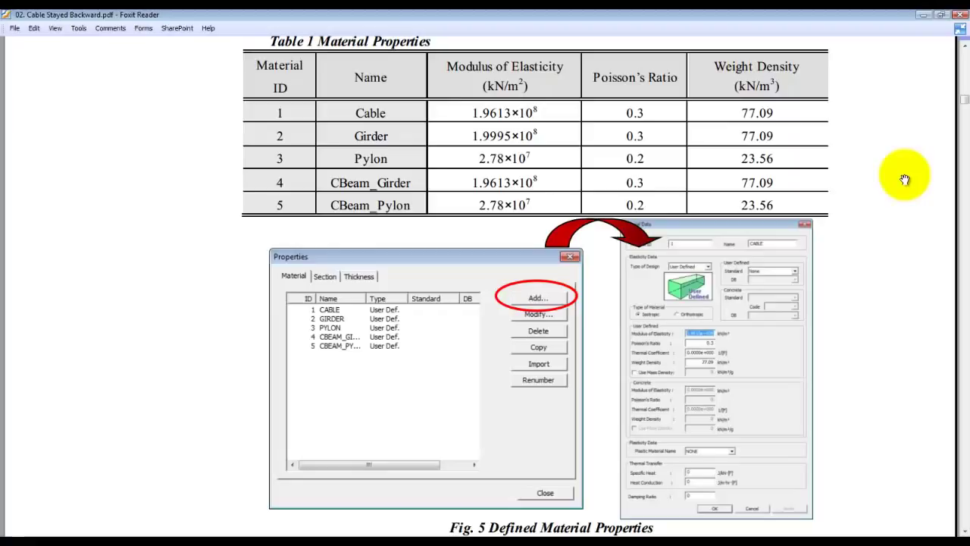
Step: Switch to midas Civil and set up material 1 with the name Cable and the User Defined design type
key(alt+Tab)
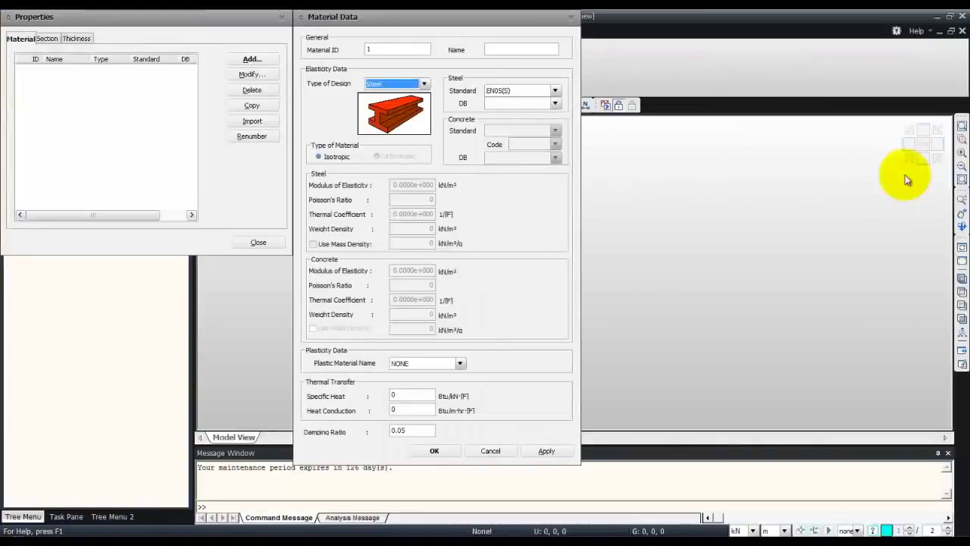
click(521, 47)
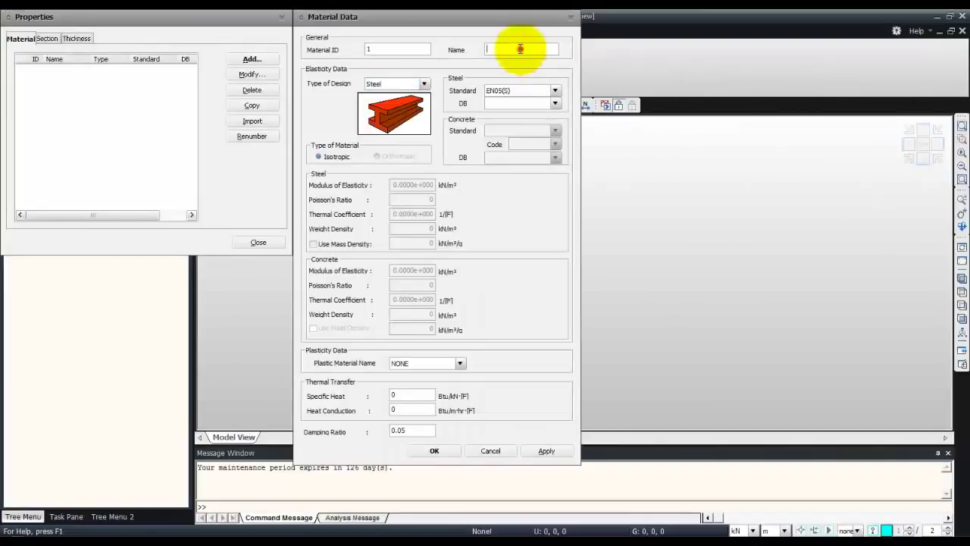
text(Cab)
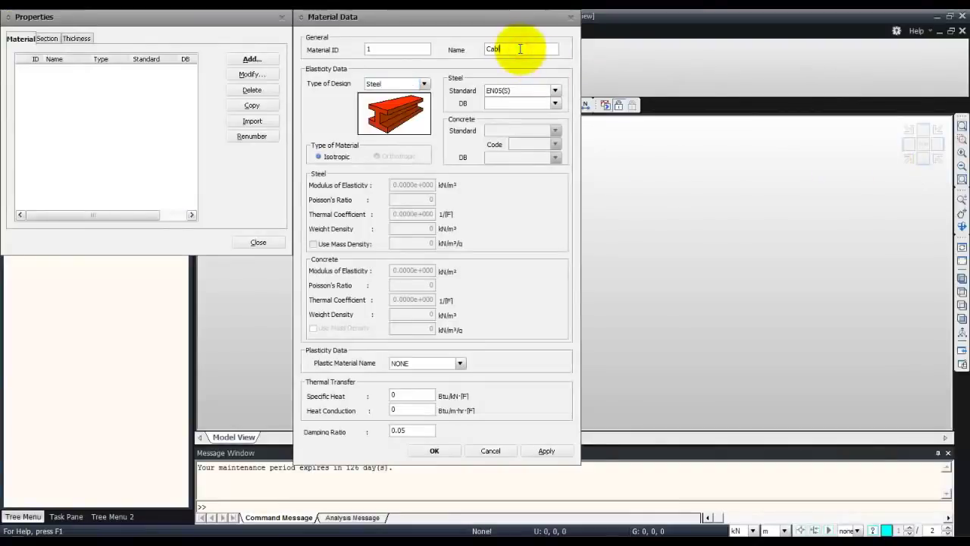
text(le)
click(423, 83)
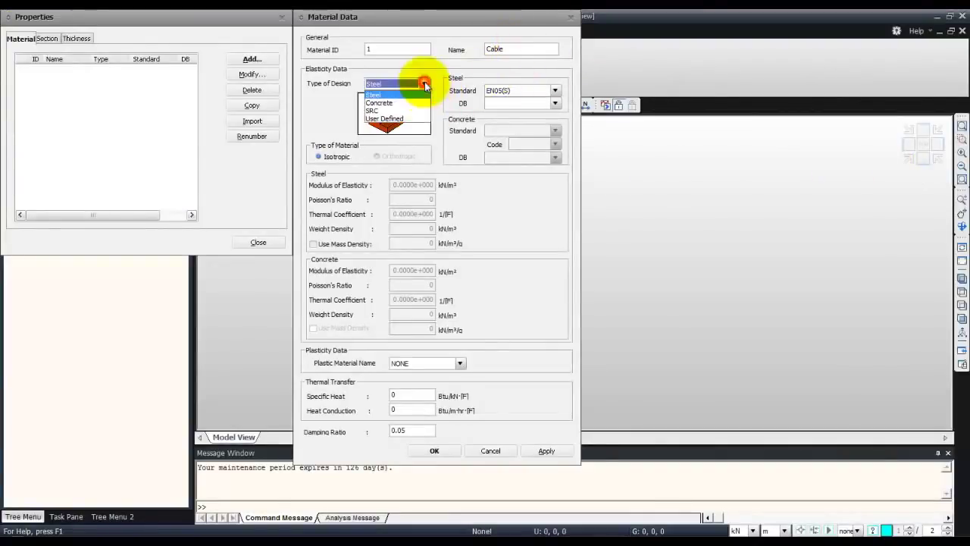
click(404, 120)
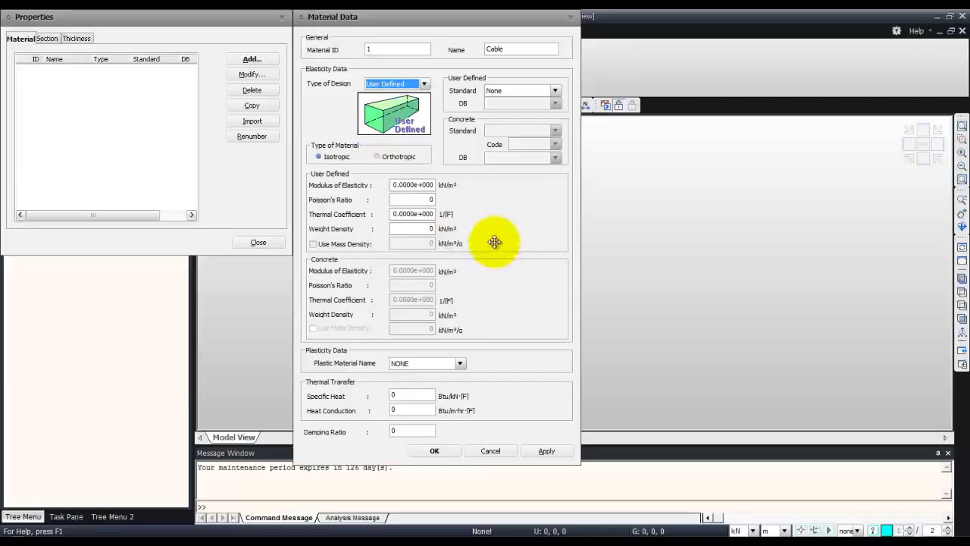
Step: Give the Cable material an elastic modulus of 1.9613e8, Poisson's ratio 0.3 and weight density 77.09, and add it to the materials
click(411, 184)
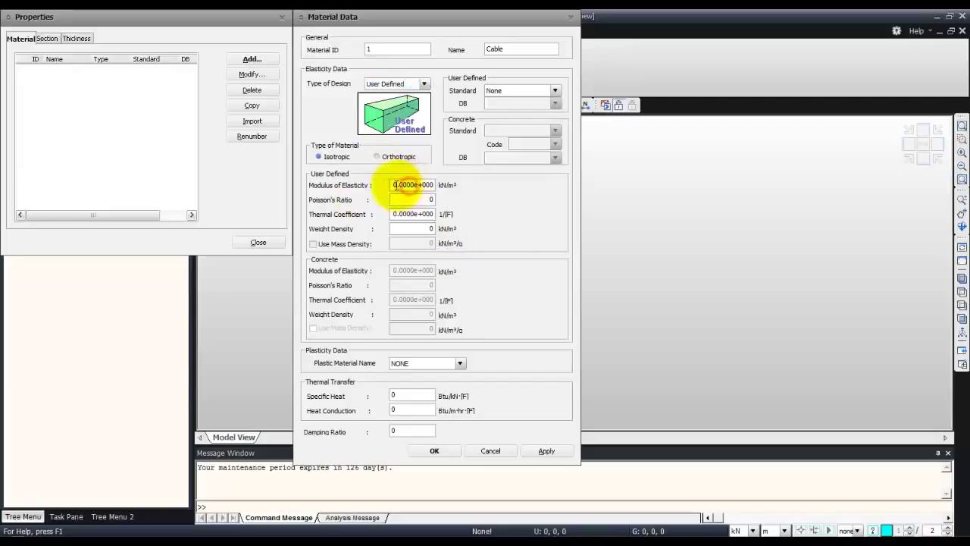
drag(388, 185, 466, 186)
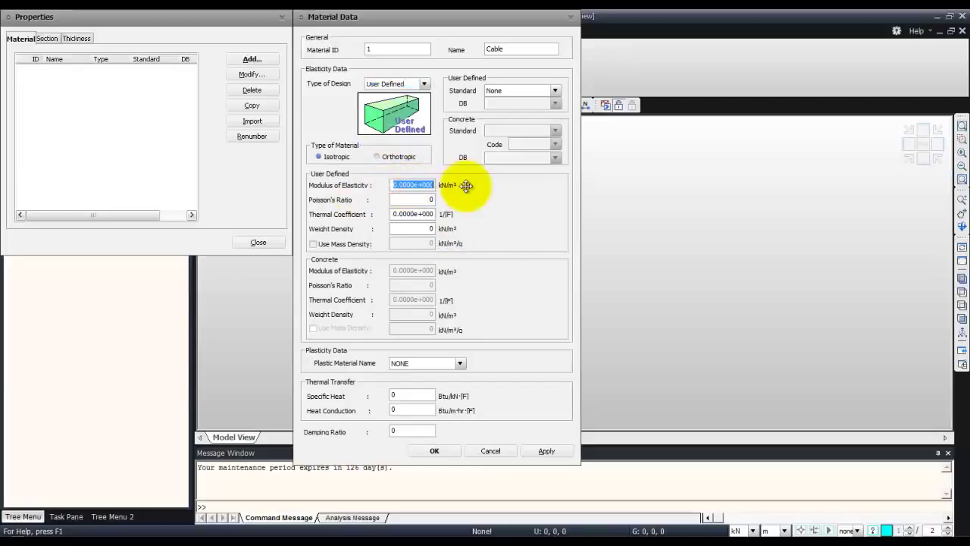
text(1)
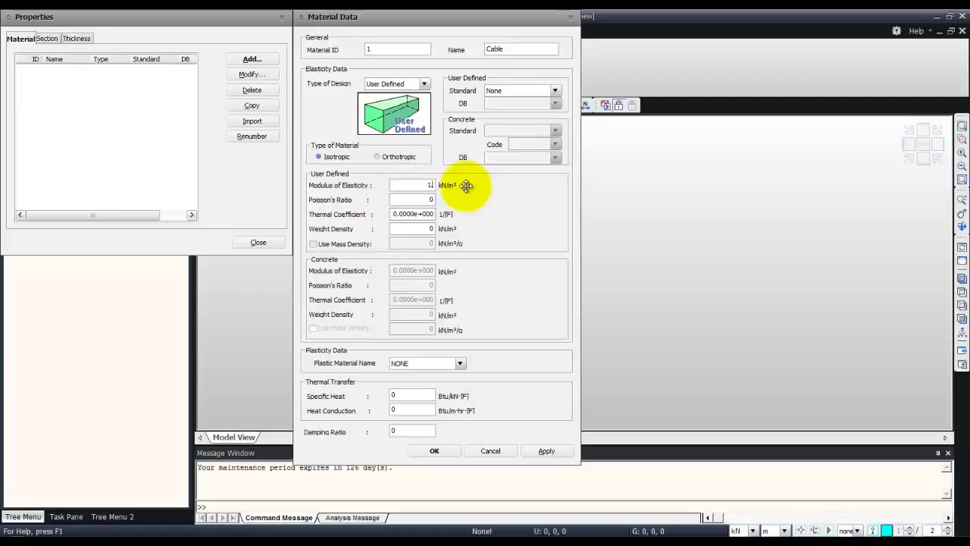
text(.9613e8)
key(Tab)
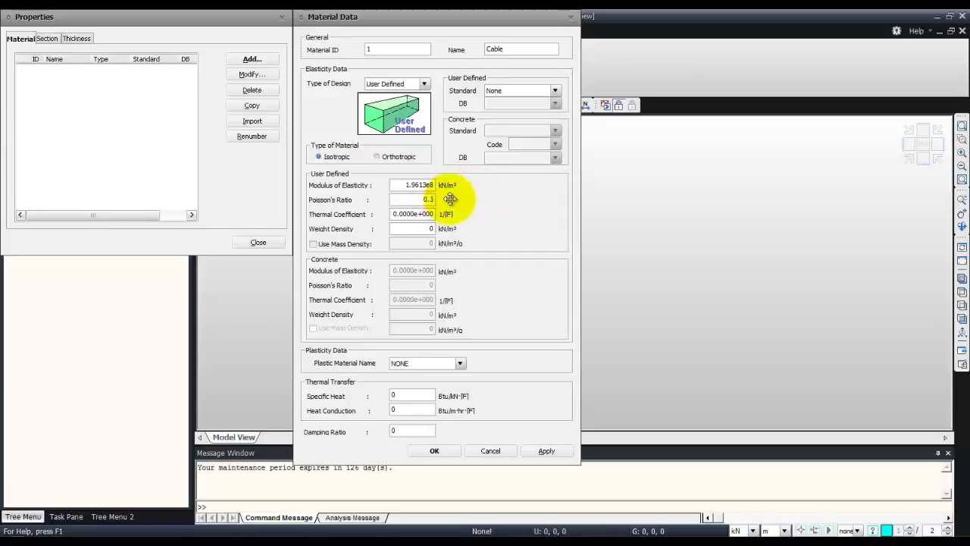
key(Tab)
key(Tab)
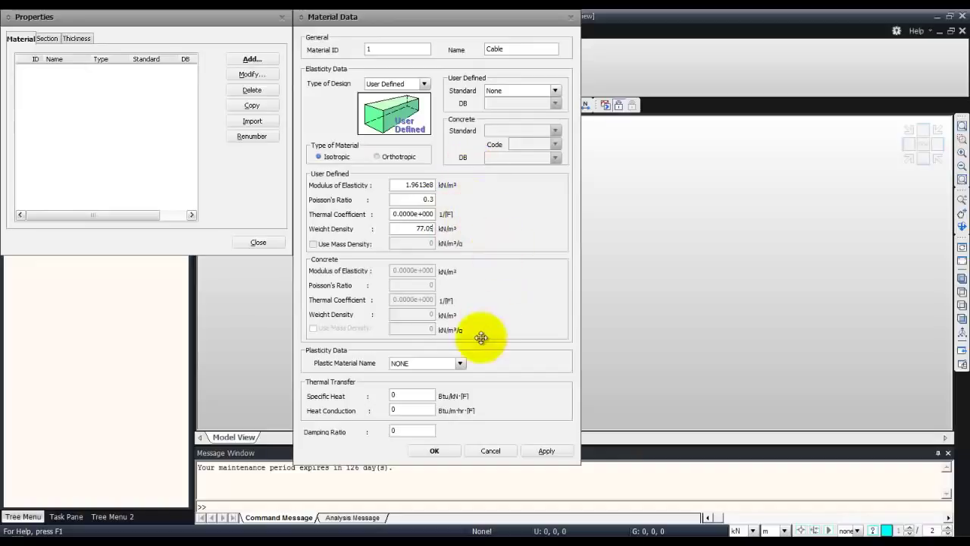
click(549, 451)
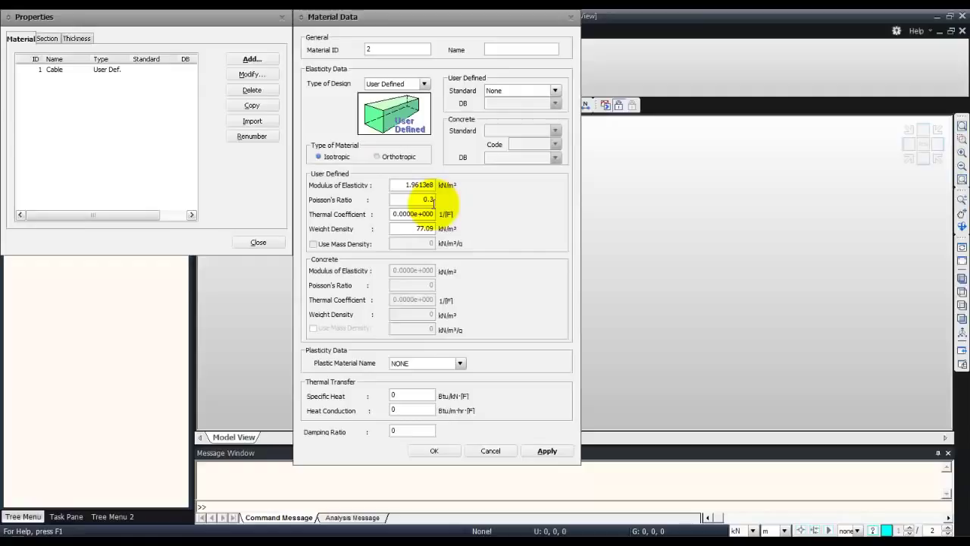
Step: Add material 2 named Girder with an elastic modulus of 1.995e8, keeping the other Cable values
click(512, 47)
text(Girder)
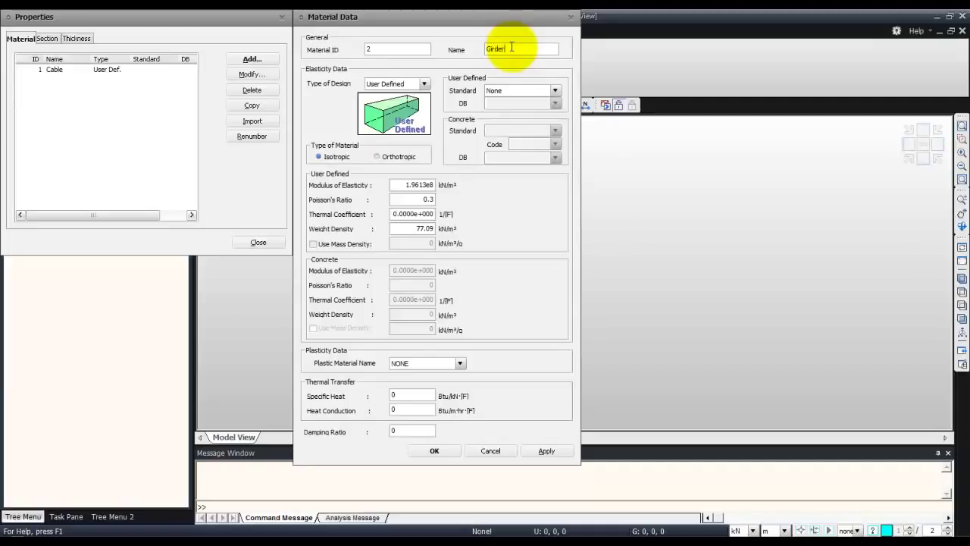
drag(401, 184, 452, 184)
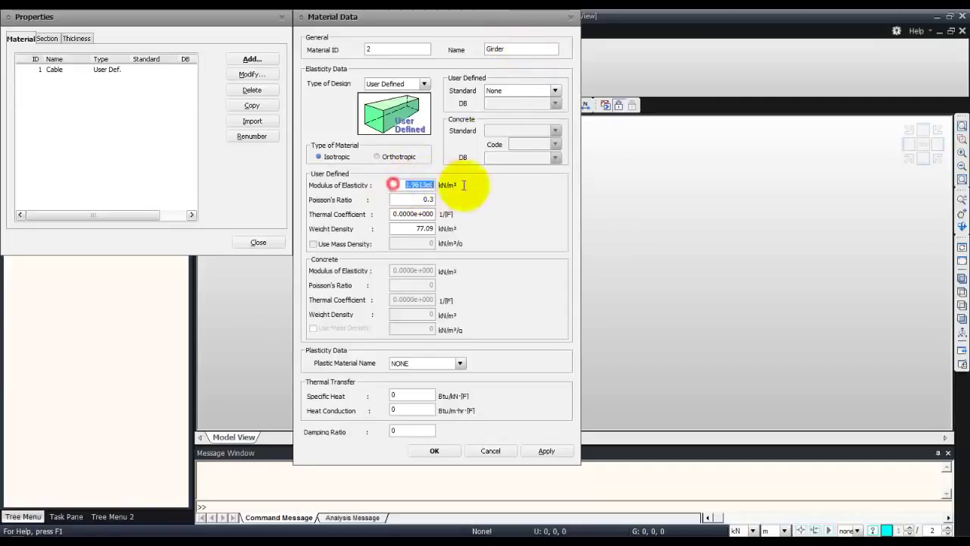
text(1.99)
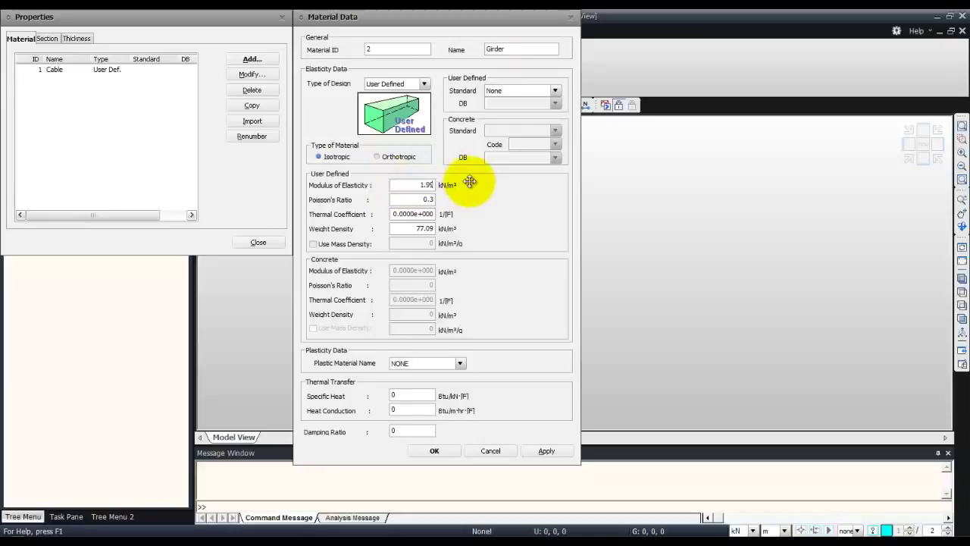
text(5e8)
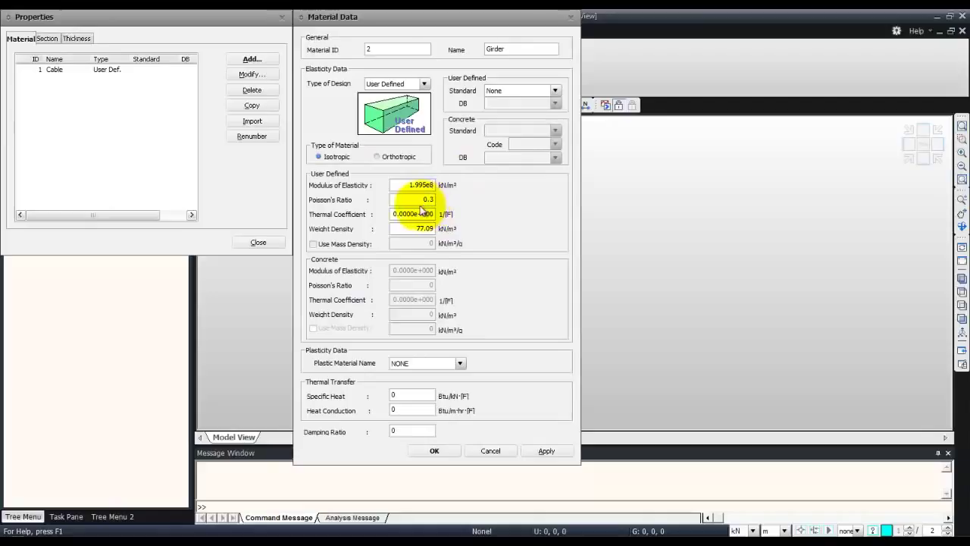
click(533, 450)
Step: Name material 3 Pylon and set its modulus of elasticity to 2.78e7
click(500, 48)
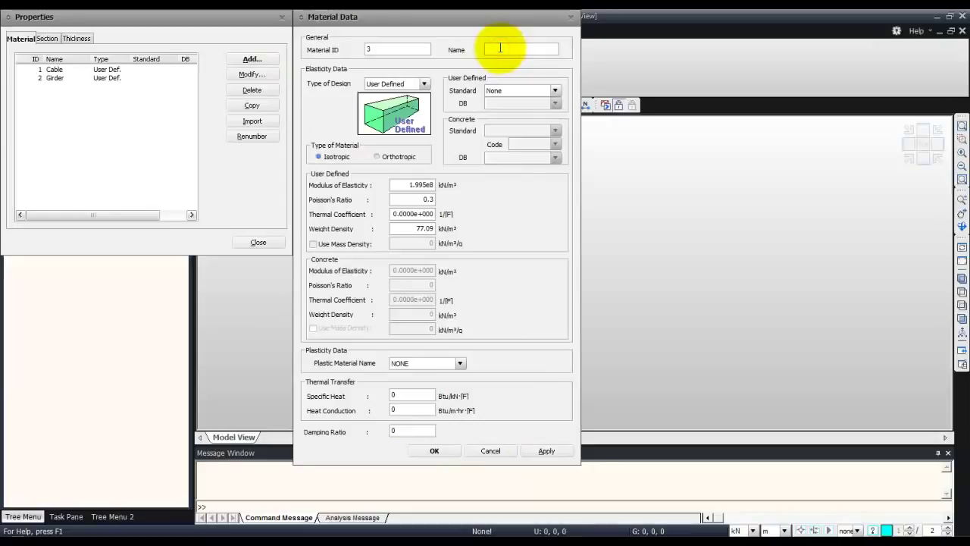
text(Pylon)
double_click(405, 184)
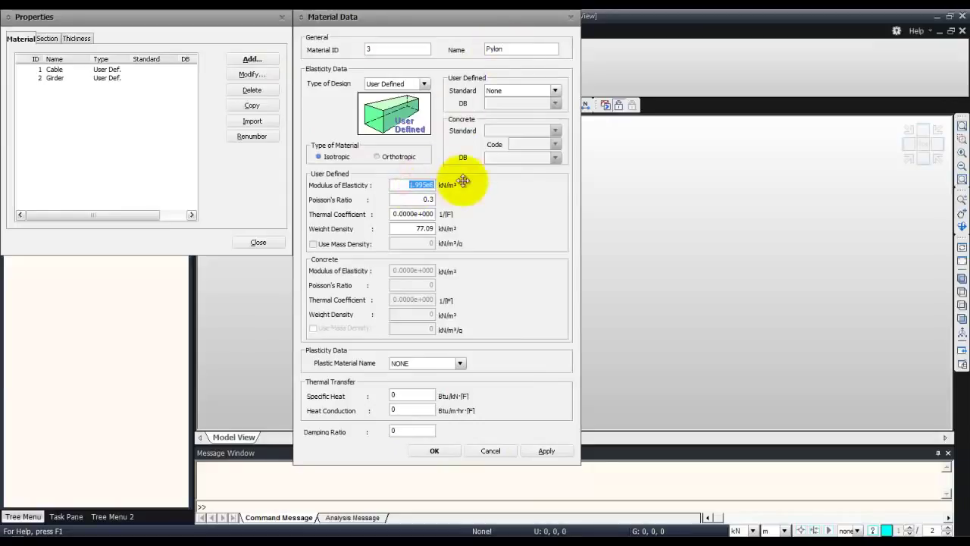
text(2.78)
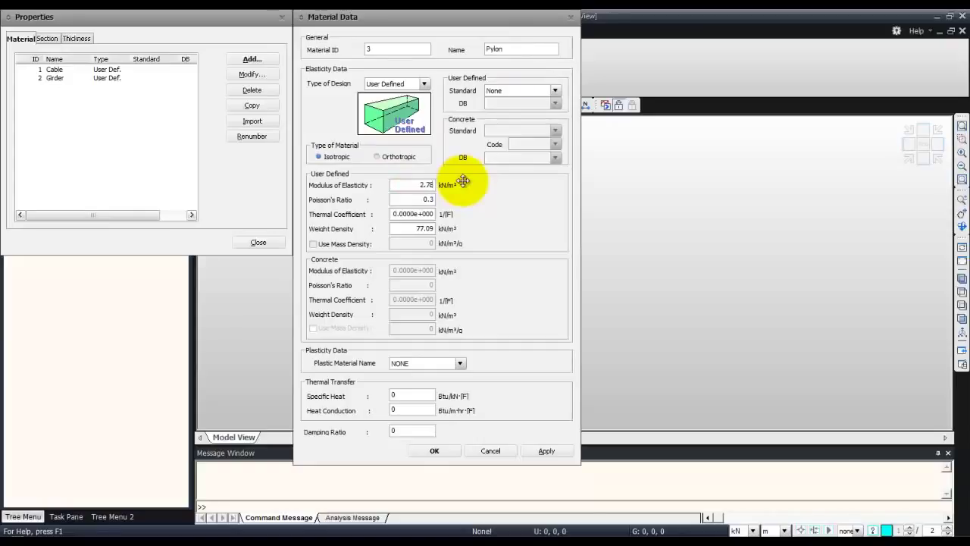
text(e7)
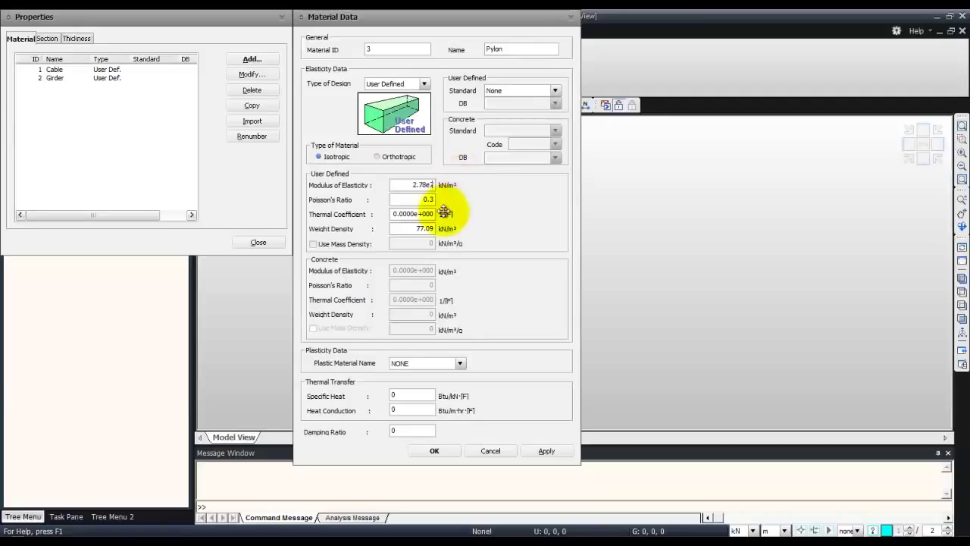
Step: Set the Pylon material's Poisson's ratio to 0.2 and weight density to 23.56, and add it to the materials
drag(398, 199, 433, 200)
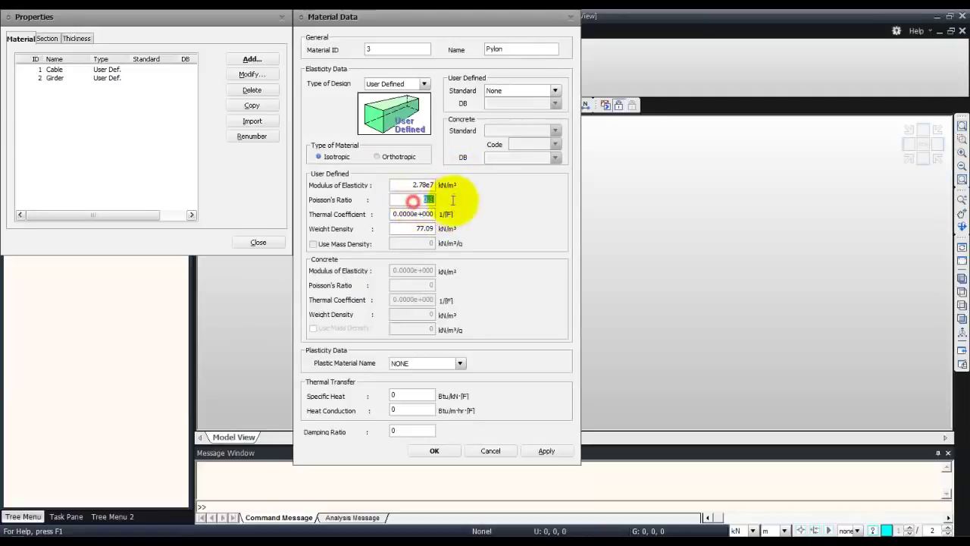
text(0.2)
drag(410, 229, 469, 231)
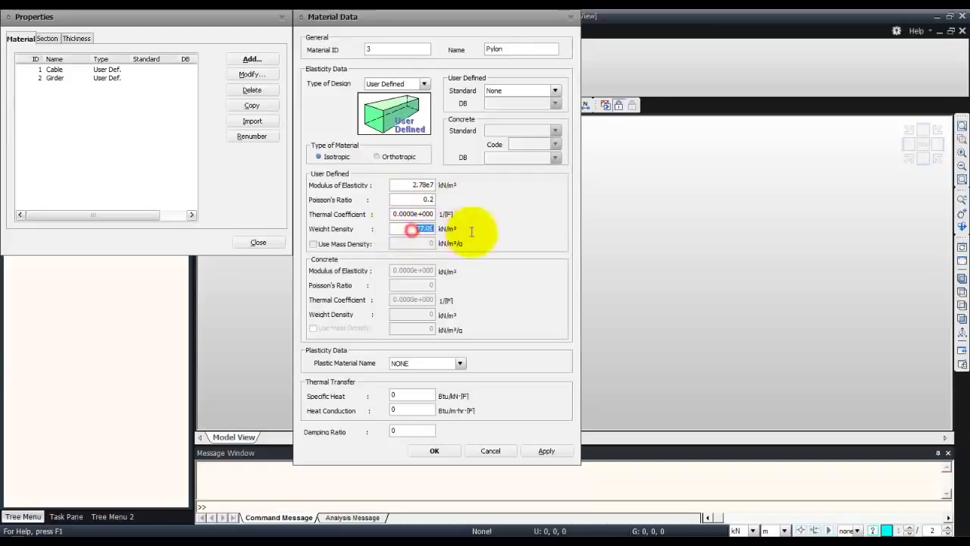
text(23.56)
click(546, 450)
Step: Name material 4 CBeam_Girder and set its modulus of elasticity to 1.9613
click(511, 47)
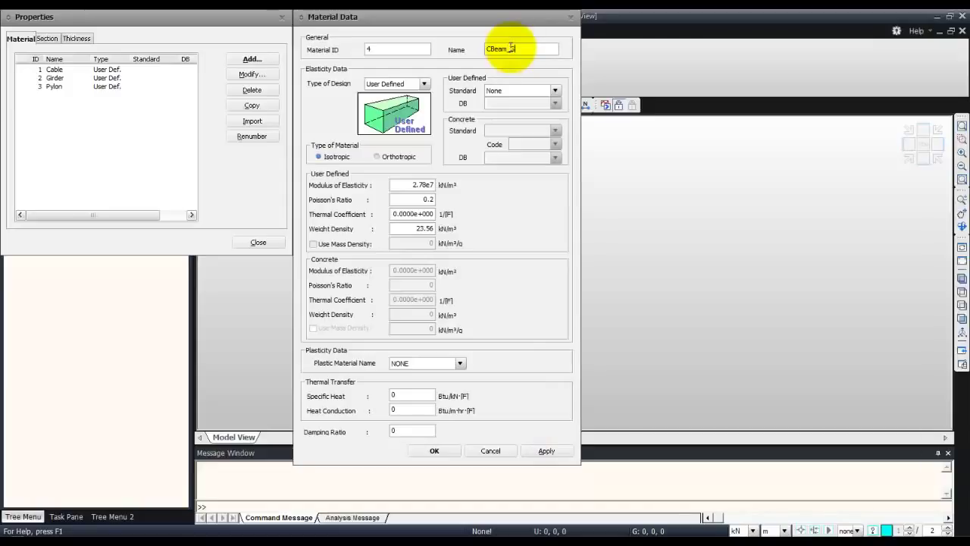
click(407, 184)
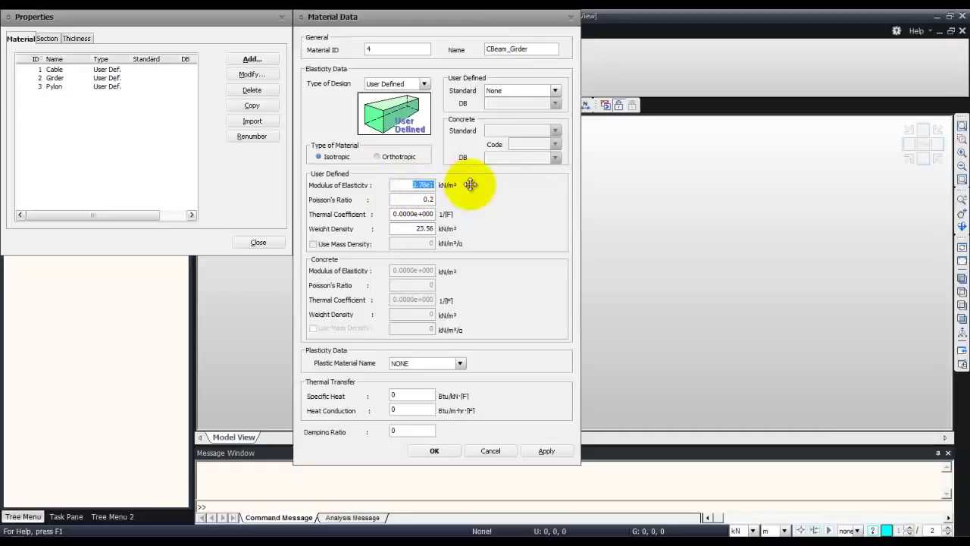
text(1.9613)
Step: Set the CBeam_Girder material's Poisson's ratio to 0.3 and weight density to 77.09, and add it to the materials
click(429, 199)
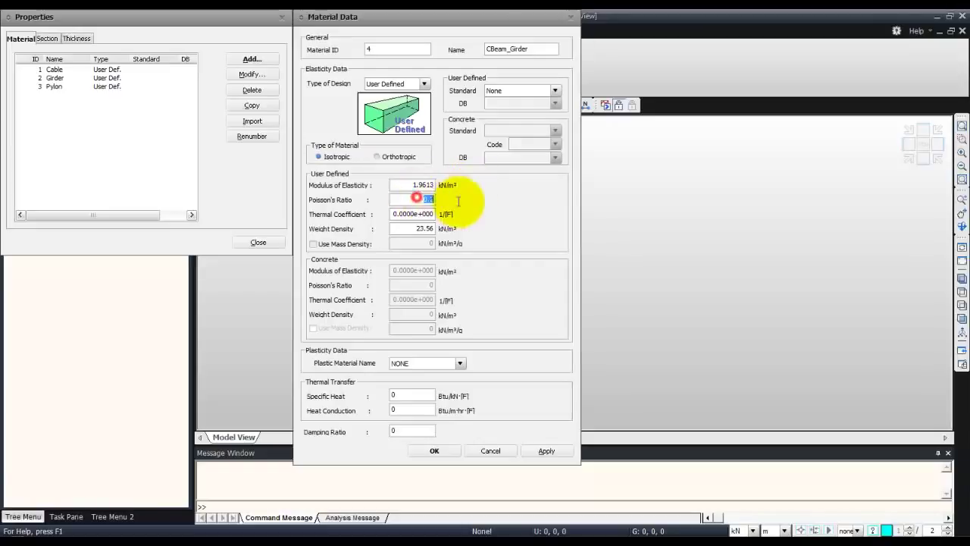
text(0)
click(413, 229)
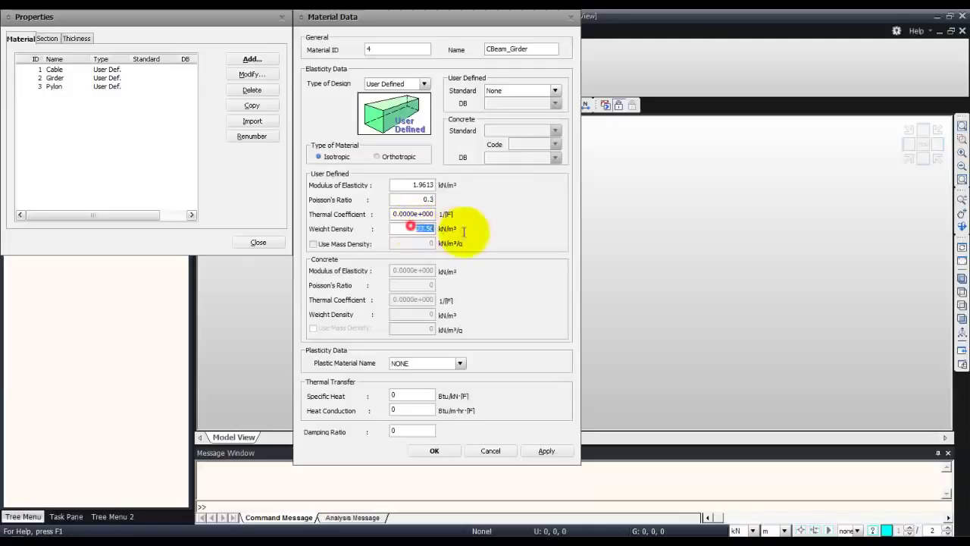
text(77.09)
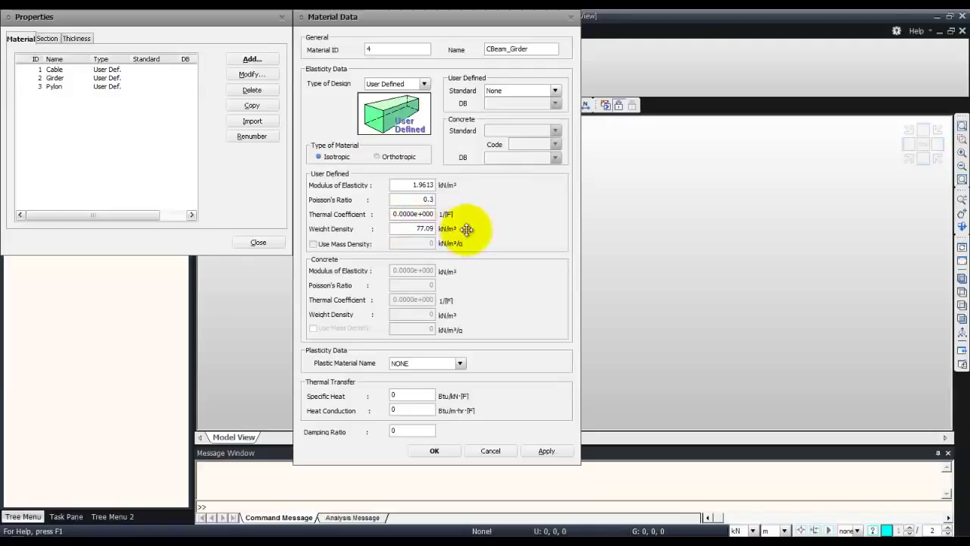
click(547, 450)
Step: Name material 5 CBeam_Pylon and set its modulus of elasticity to 2.78e8
click(495, 50)
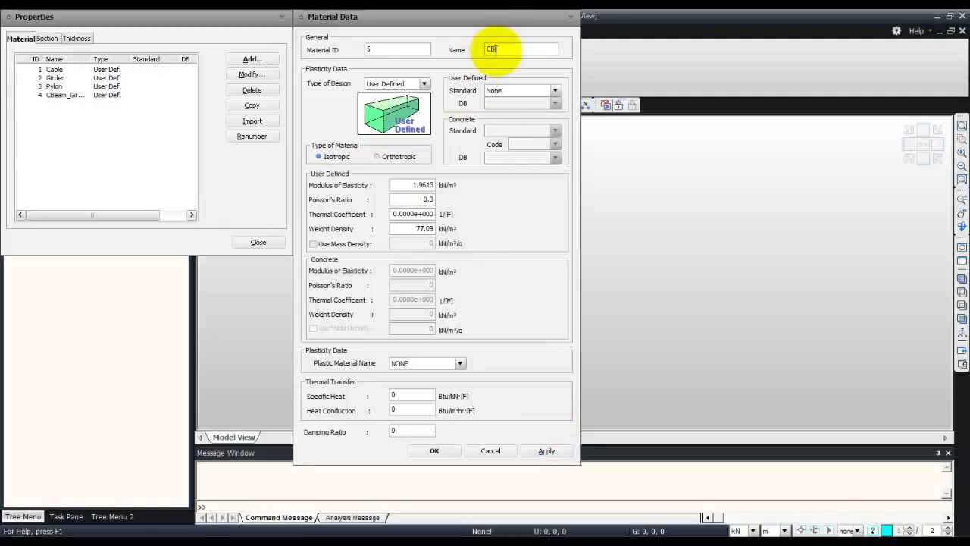
text(CBeam_Pylon)
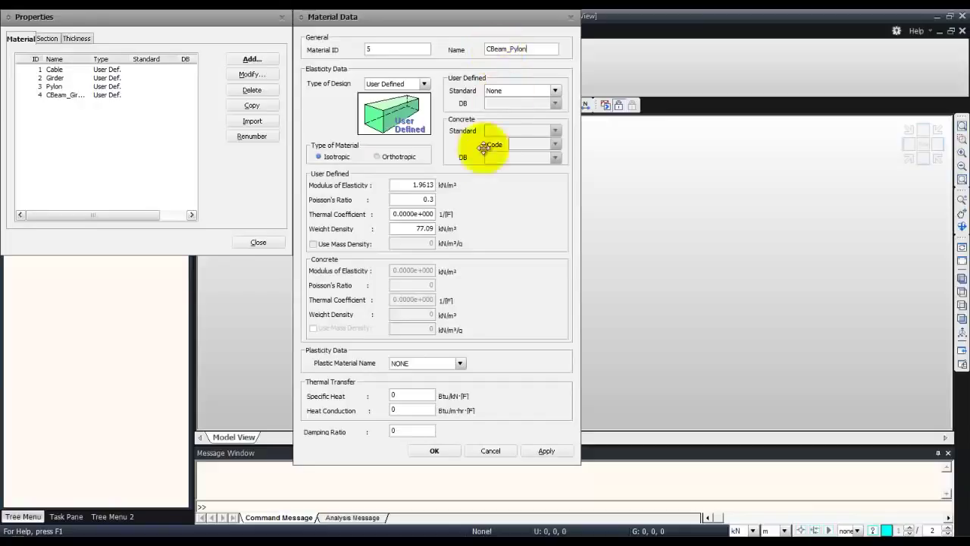
double_click(423, 185)
text(2.78)
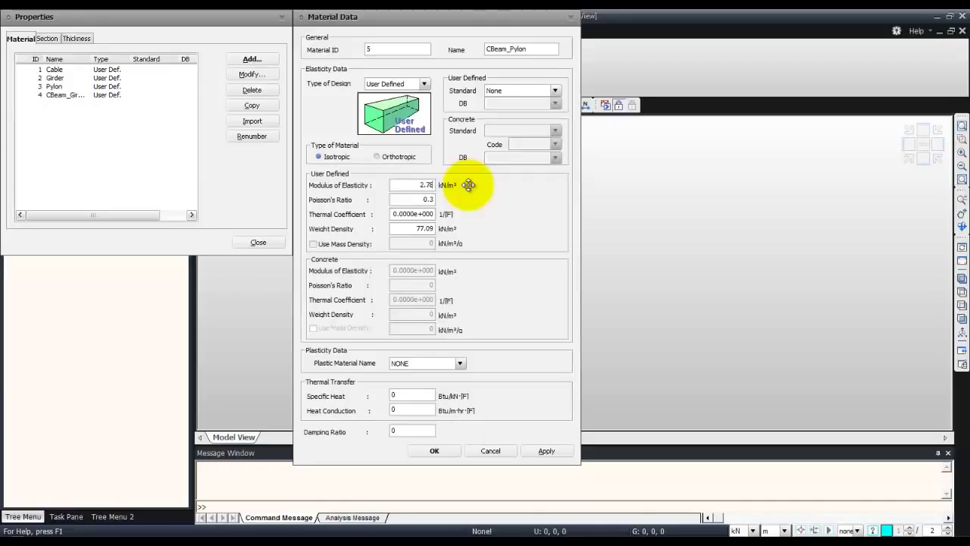
text(e8)
Step: Set the CBeam_Pylon material's Poisson's ratio to 0.2 and weight density to 23.56, and finish the material definitions
key(Tab)
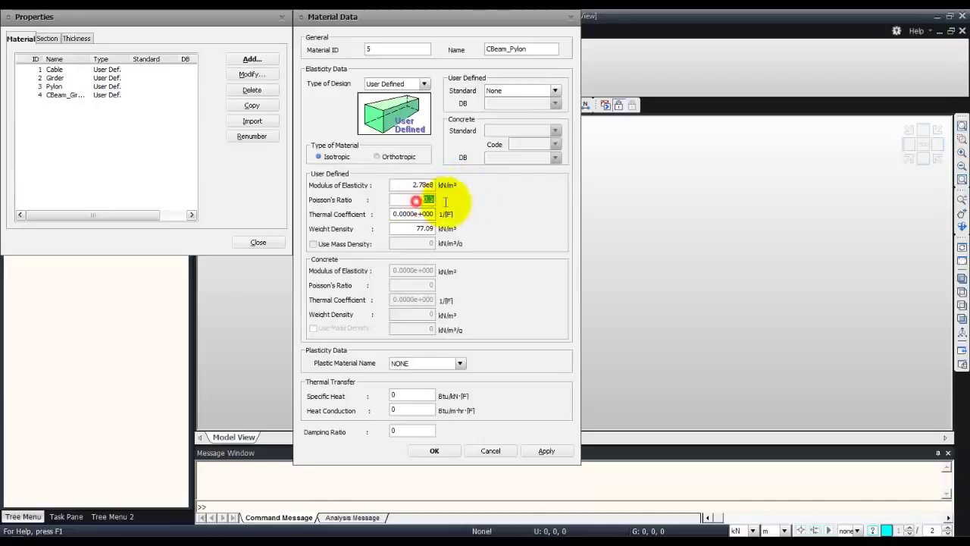
text(0.)
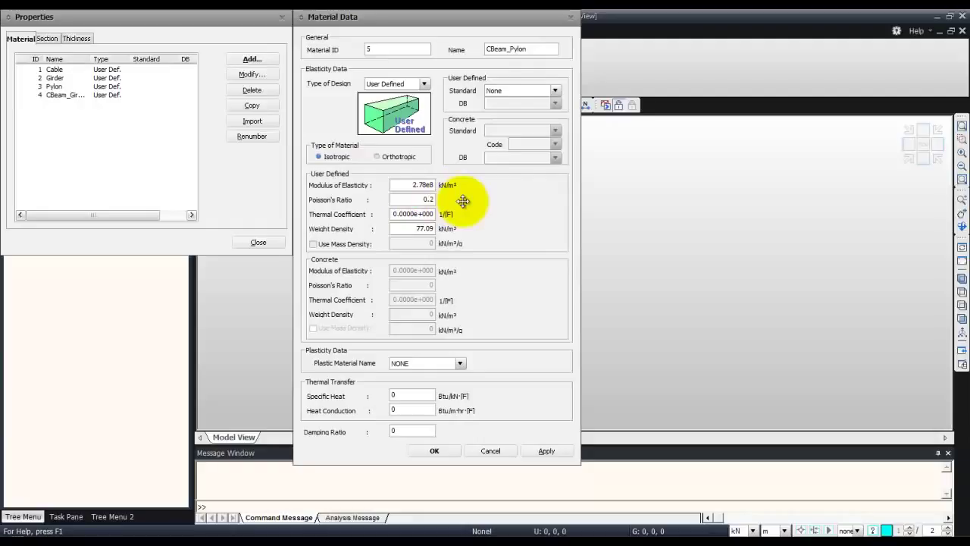
key(Tab)
key(Tab)
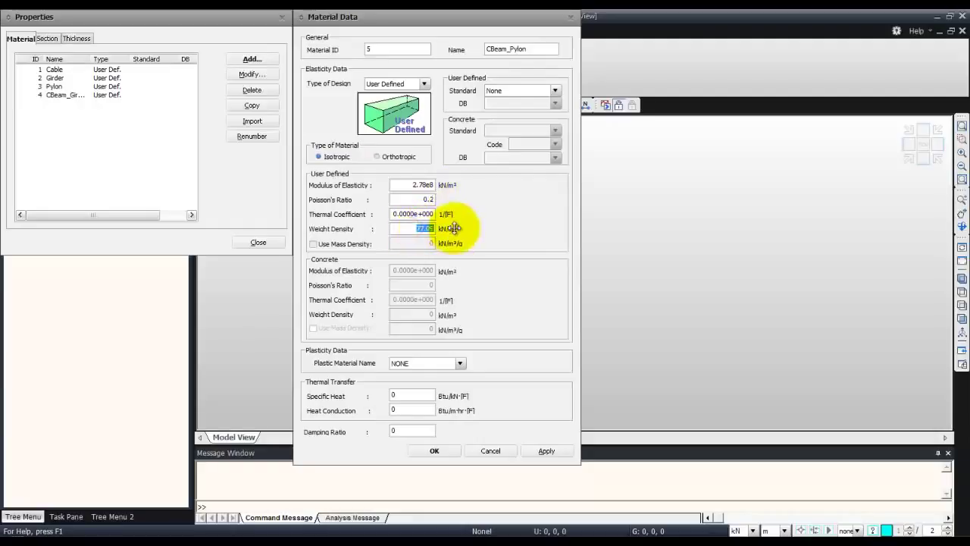
text(23.56)
click(443, 451)
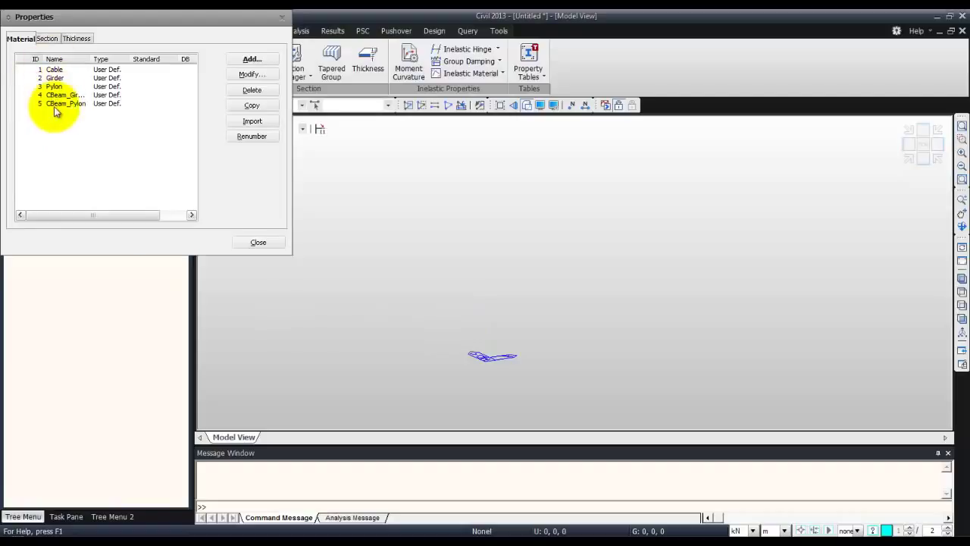
Step: Start a new value-defined section and consult Table 2 Section Properties in the Cable Stayed Backward PDF
click(49, 39)
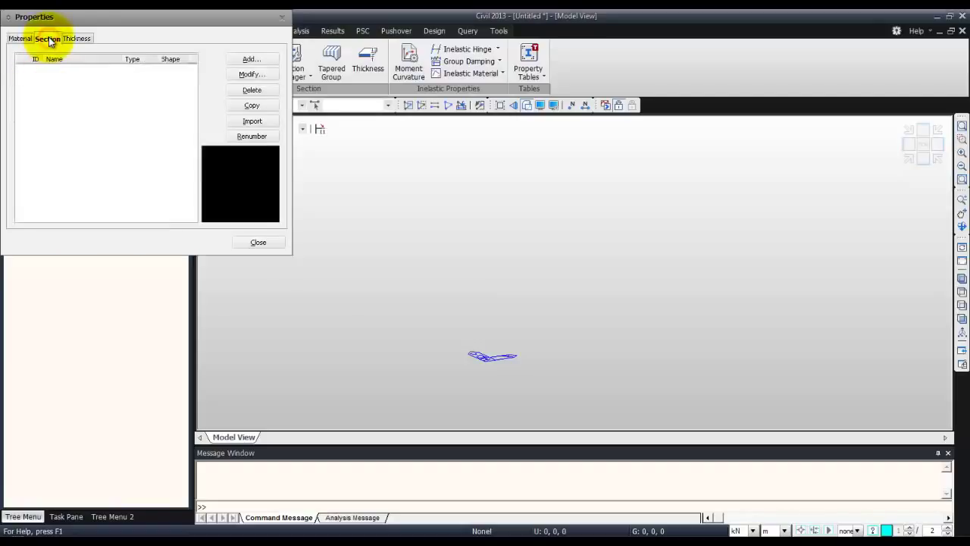
click(252, 58)
drag(125, 144, 428, 78)
click(355, 99)
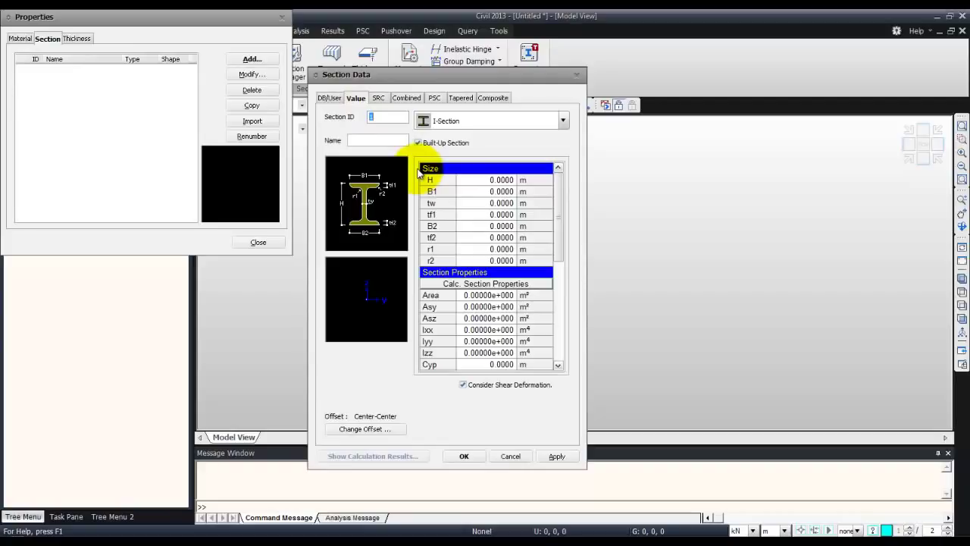
key(alt+Tab)
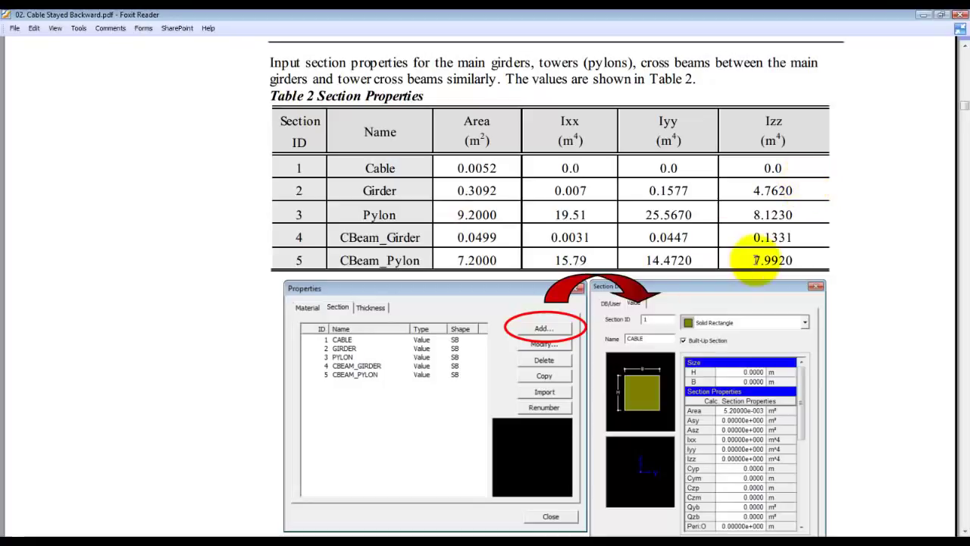
key(alt+Tab)
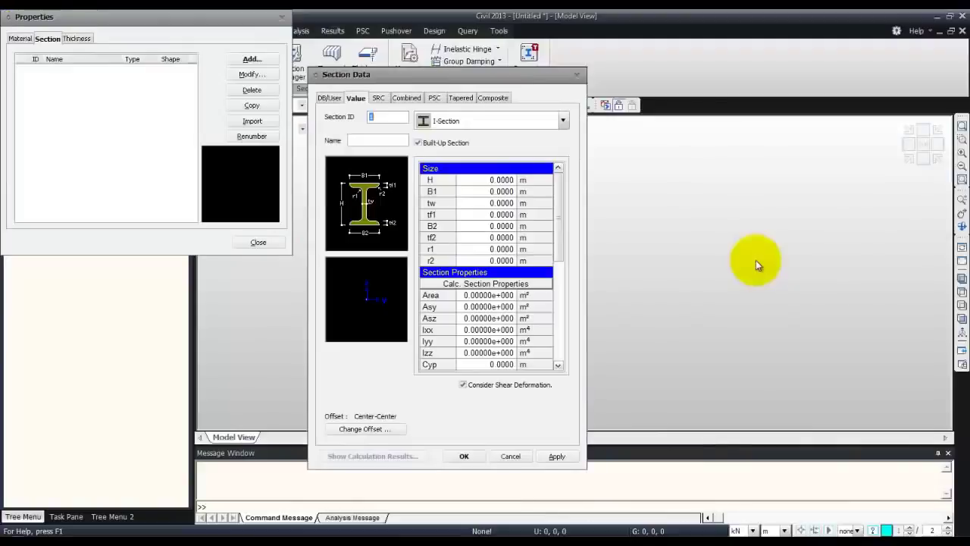
Step: Name section 1 Cable and set its shape to Solid Rectangle
click(360, 142)
text(Col)
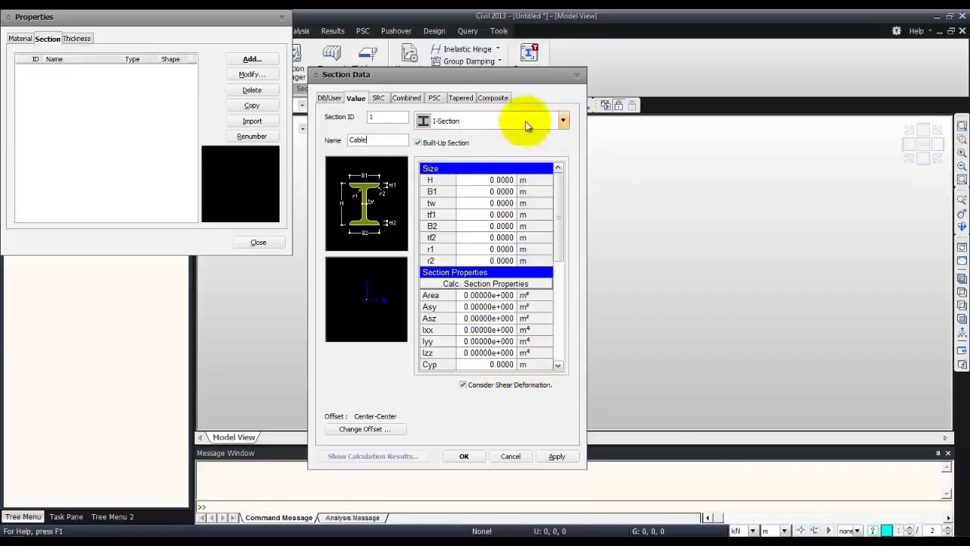
click(563, 121)
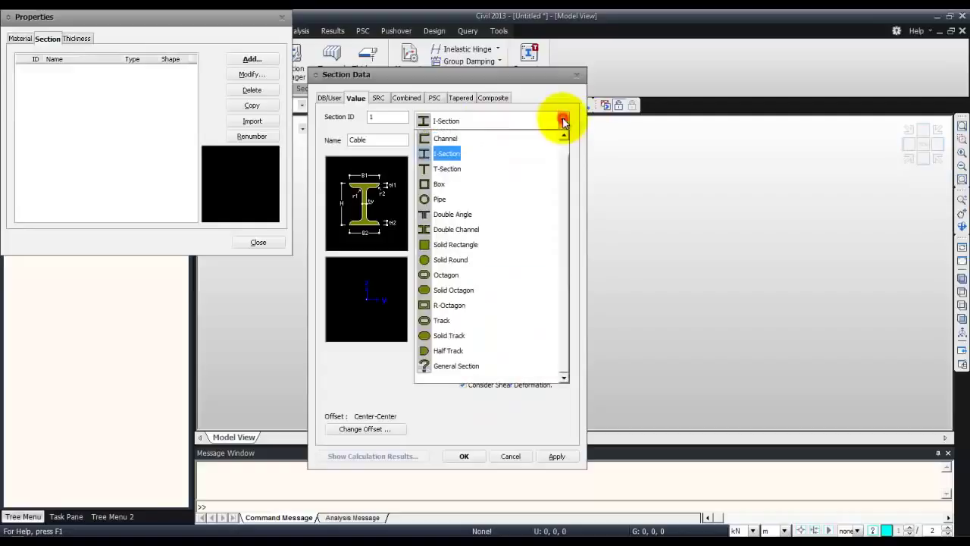
click(502, 244)
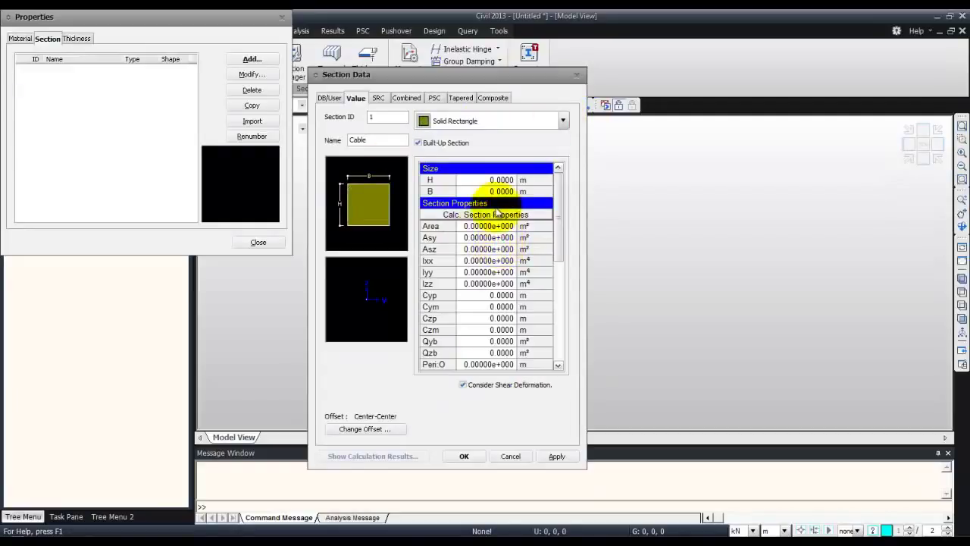
Step: Set the Cable section's area to 0.0052 m² and add it to the sections
click(480, 227)
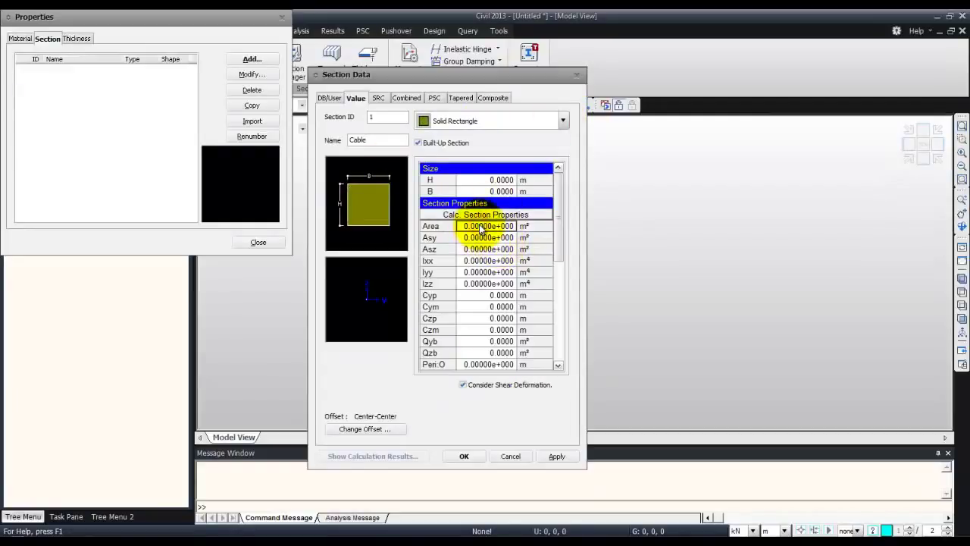
click(479, 226)
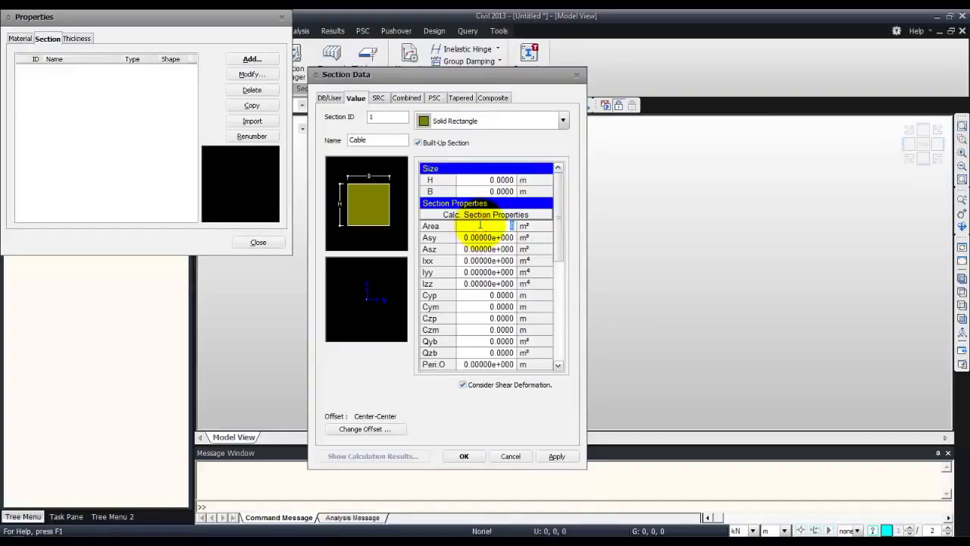
text(0.0052)
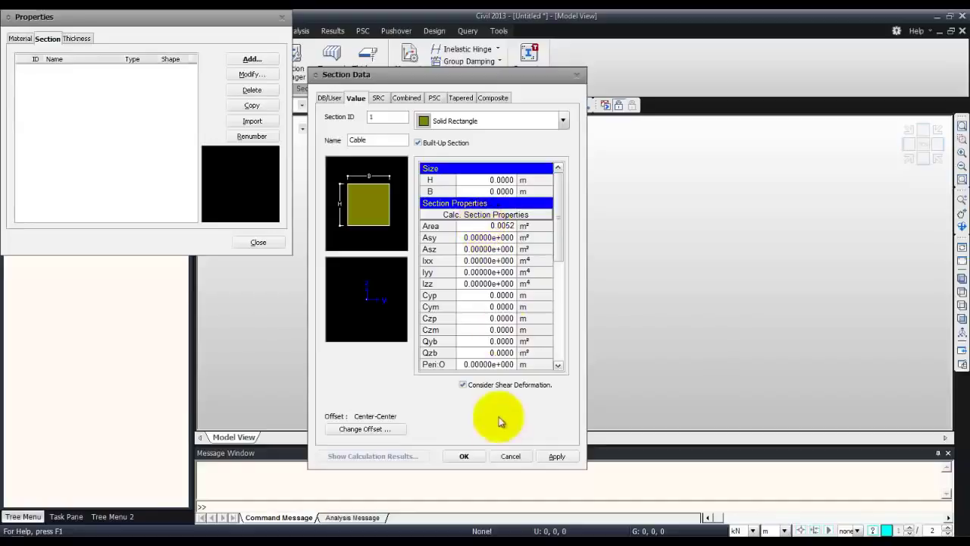
click(557, 455)
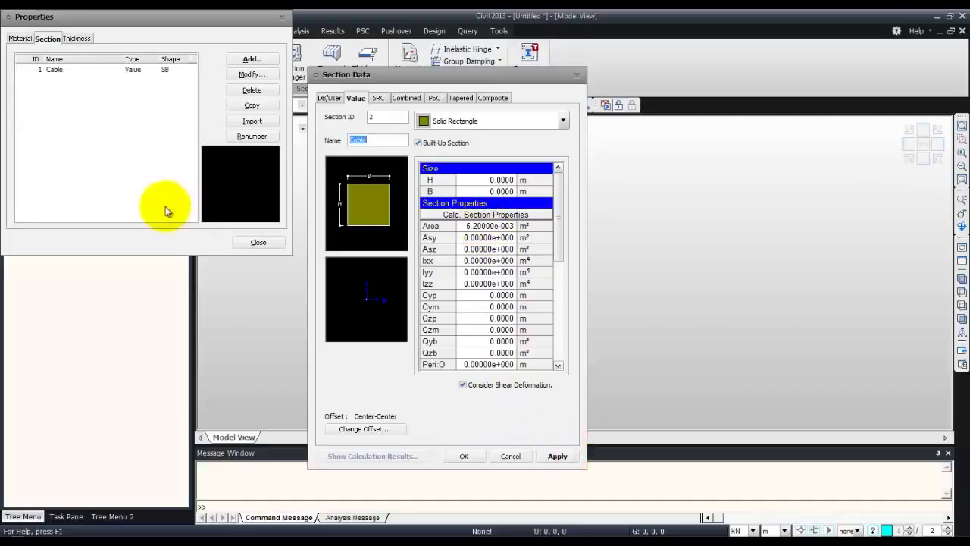
Step: Name section 2 Girder and set its area to 0.3092 m²
double_click(392, 138)
text(Girder)
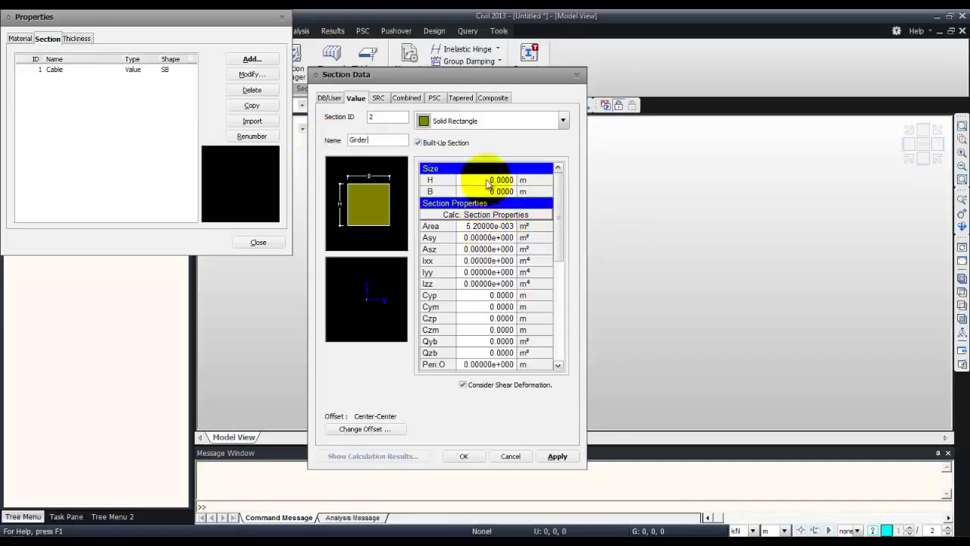
double_click(477, 225)
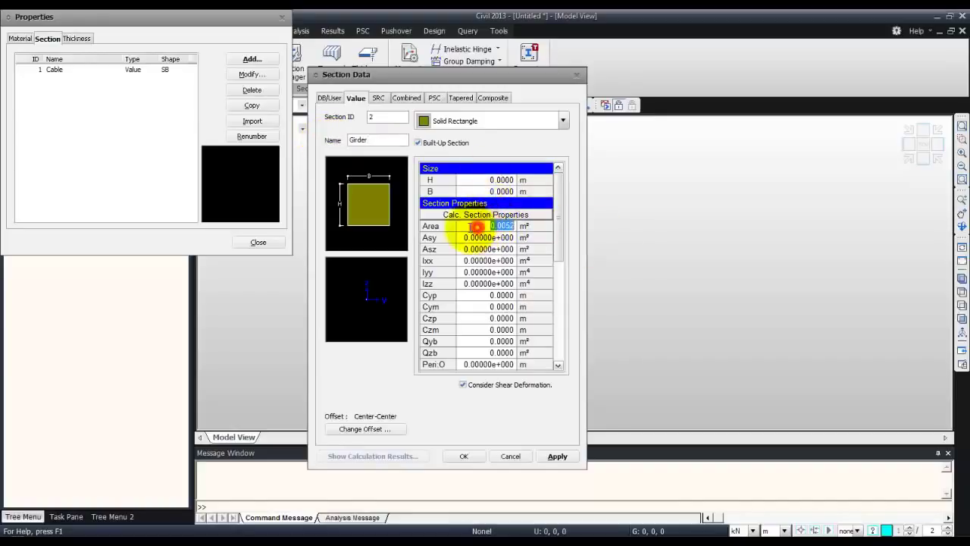
text(0)
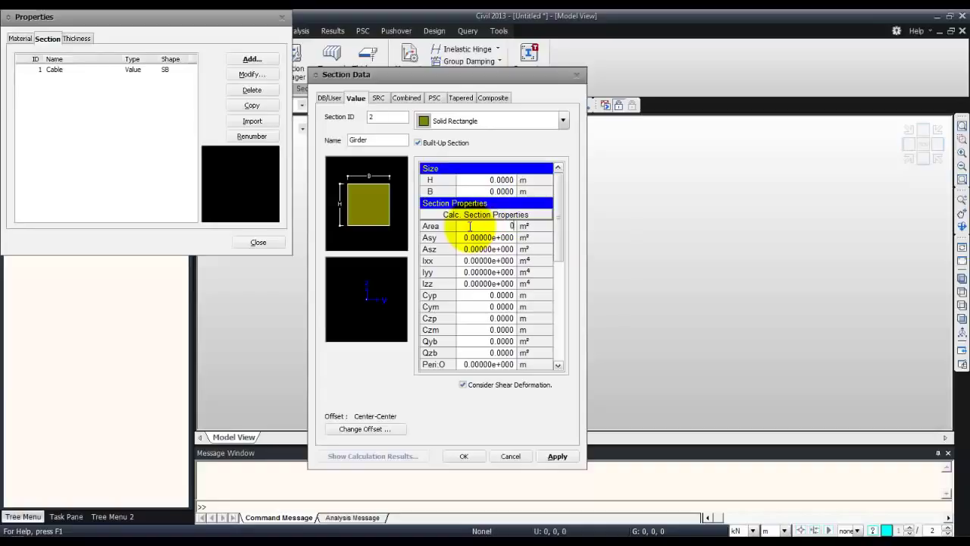
text(.3092)
Step: Set the Girder section's Ixx to 0.007, Iyy to 0.1577 and Izz to 4.7620 m⁴, and add it to the sections
click(488, 261)
click(487, 261)
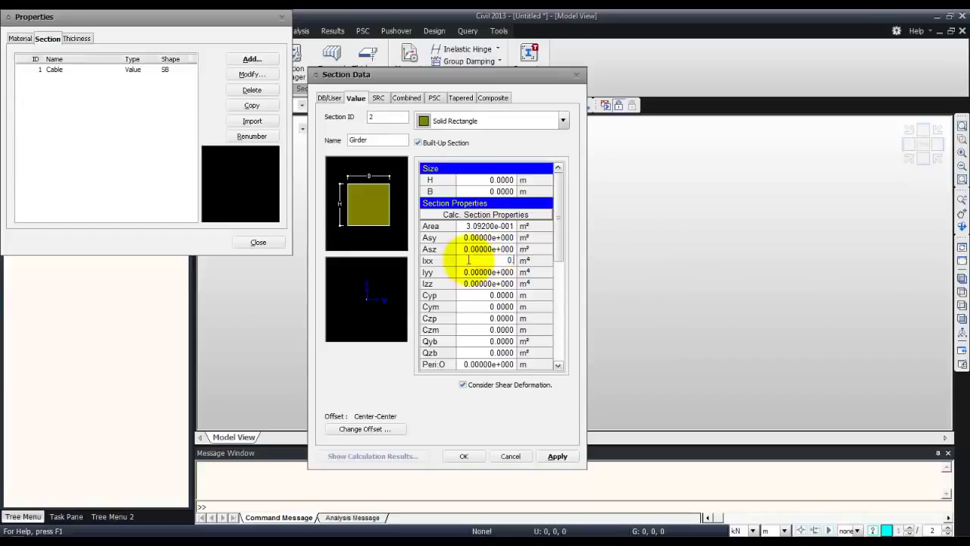
text(0.007)
key(Return)
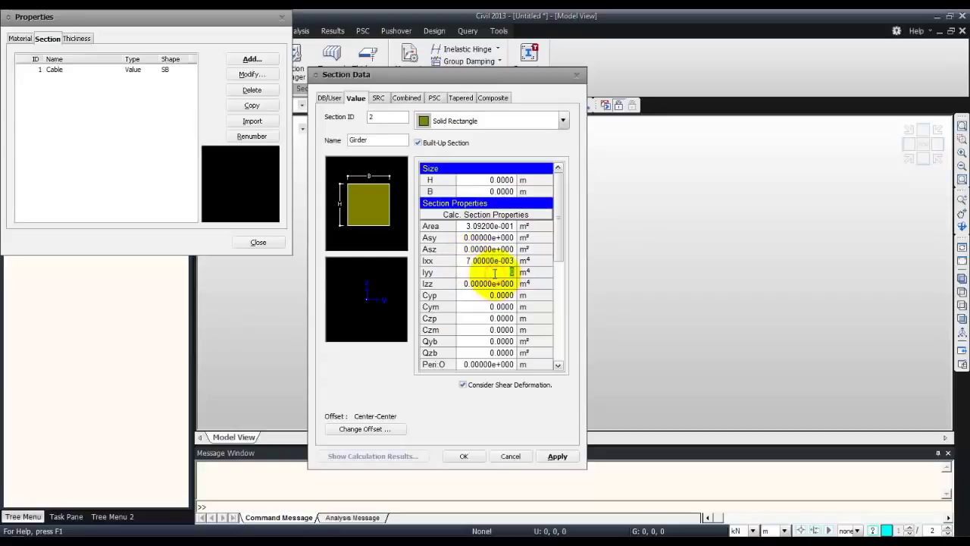
text(0.1577)
key(Return)
text(0)
key(BackSpace)
text(4.7620)
click(556, 457)
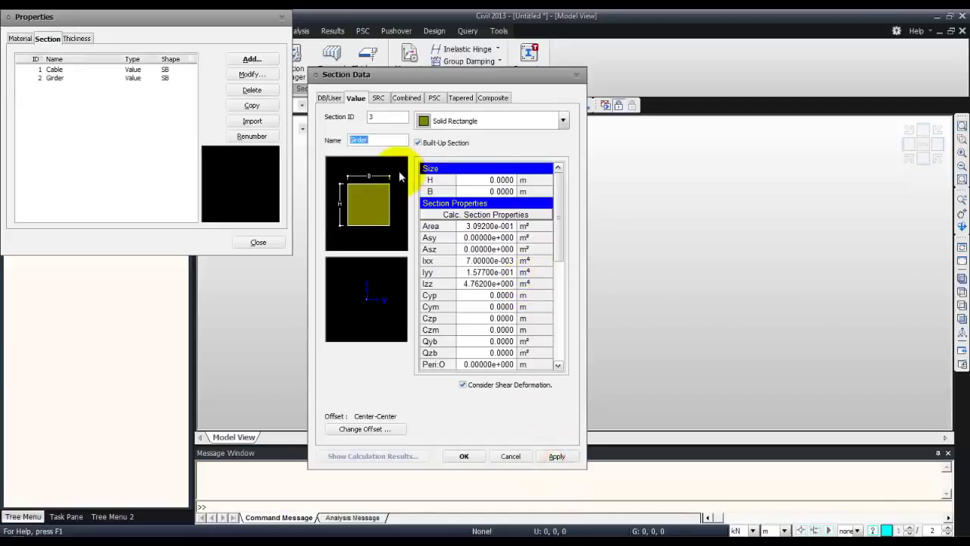
Step: Name section 3 Pylon and set its area to 9.2 m²
text(Pylon)
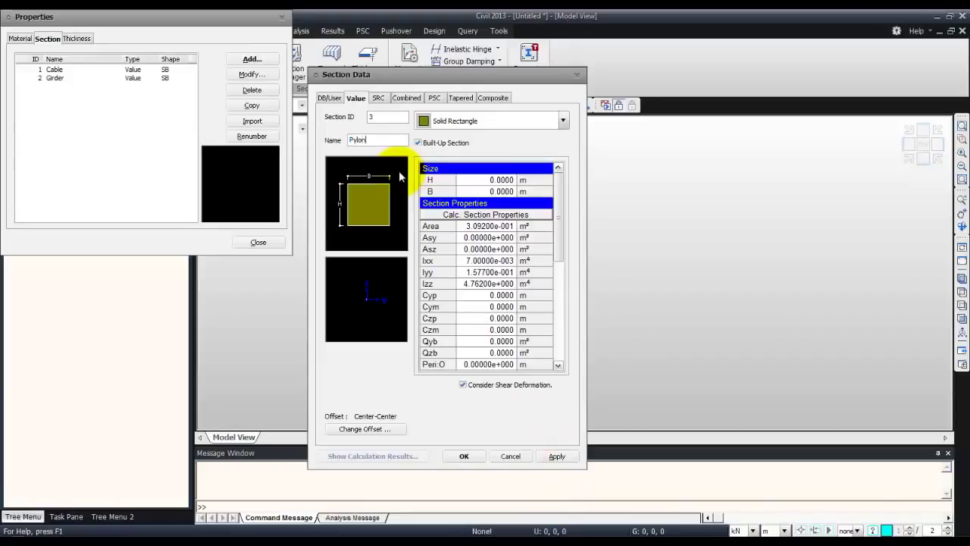
click(493, 226)
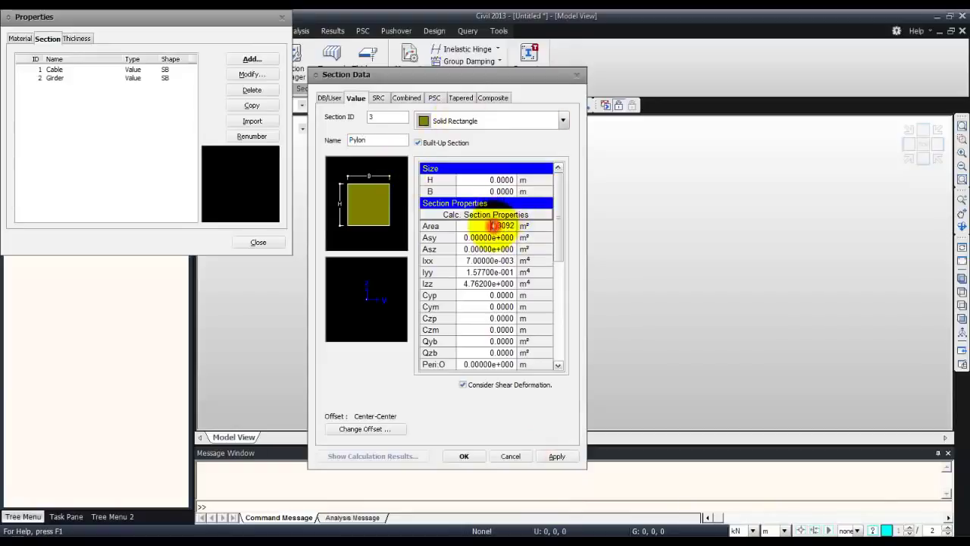
drag(466, 226, 535, 226)
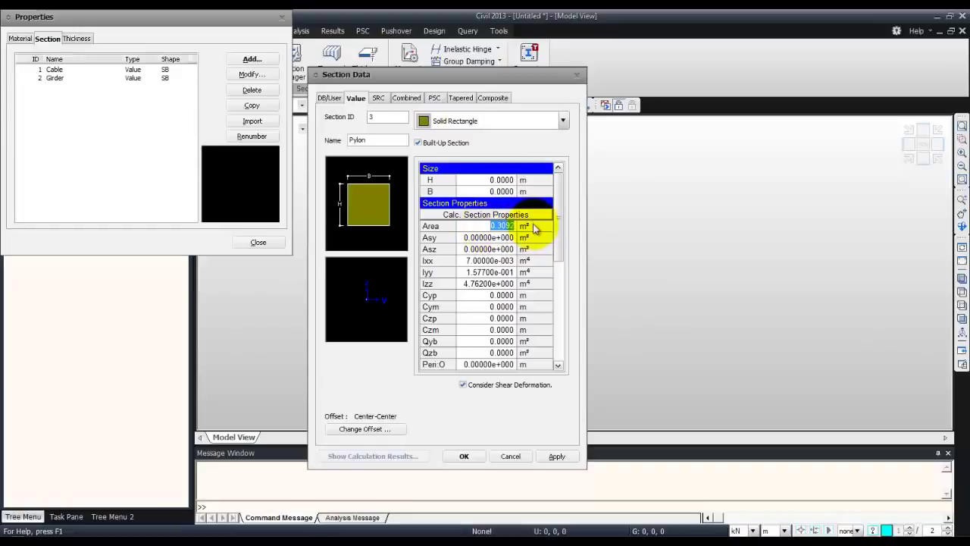
text(9.2)
Step: Set the Pylon section's Ixx to 19.51, Iyy to 25.5670 and Izz to 8.123 m⁴, and add it to the sections
click(479, 261)
double_click(479, 262)
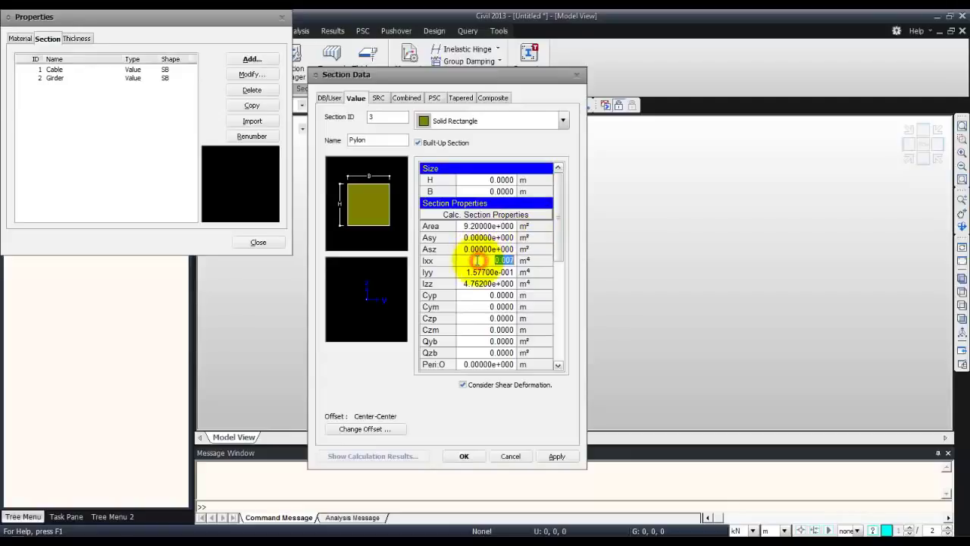
text(19.51)
double_click(485, 272)
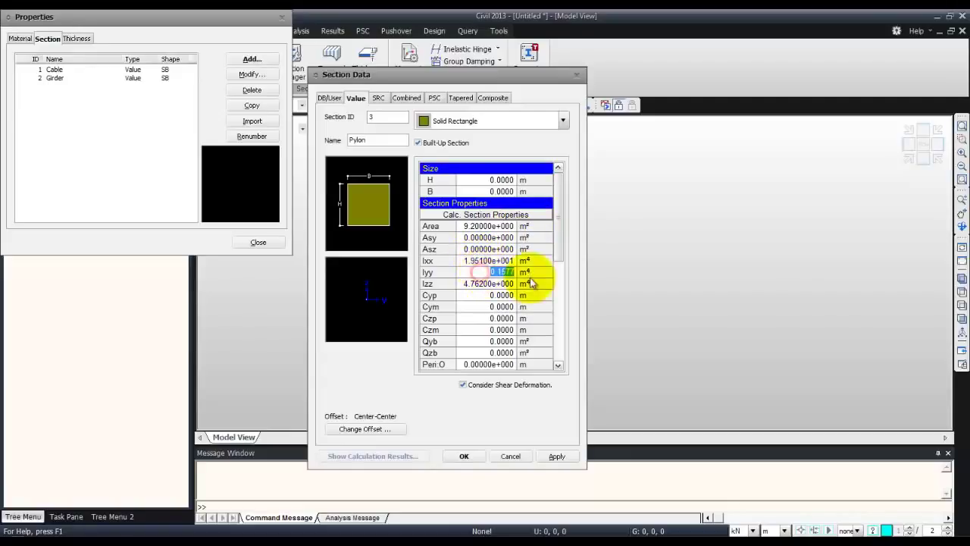
text(25.567)
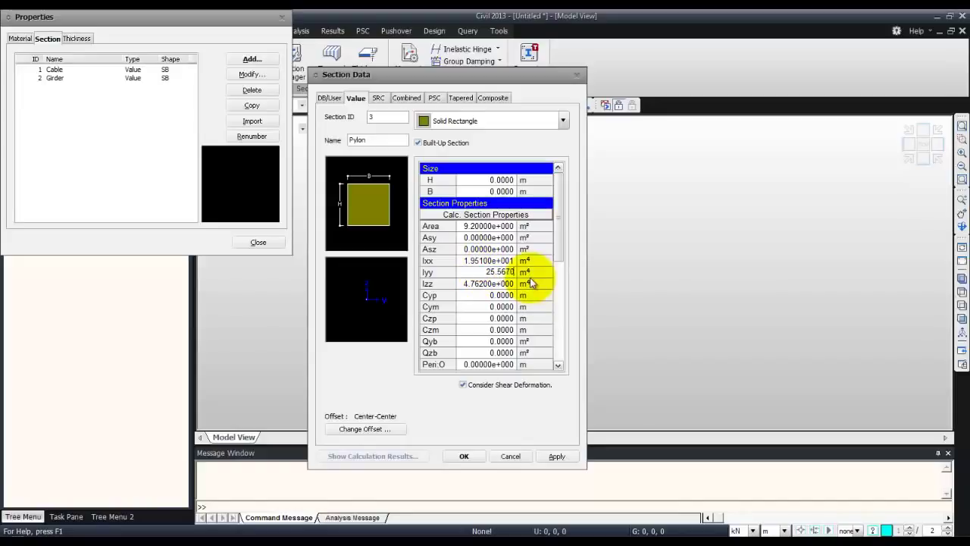
double_click(480, 283)
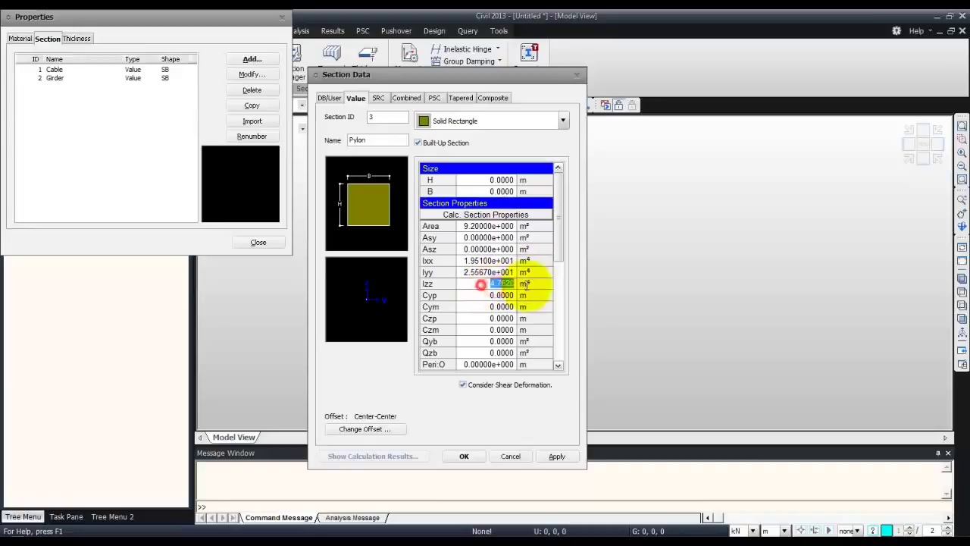
text(8)
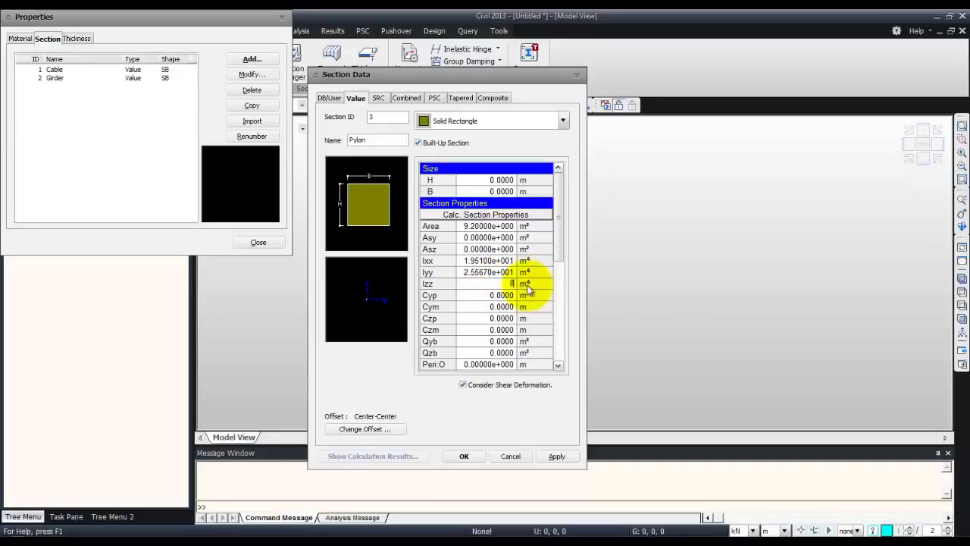
text(.123)
click(556, 455)
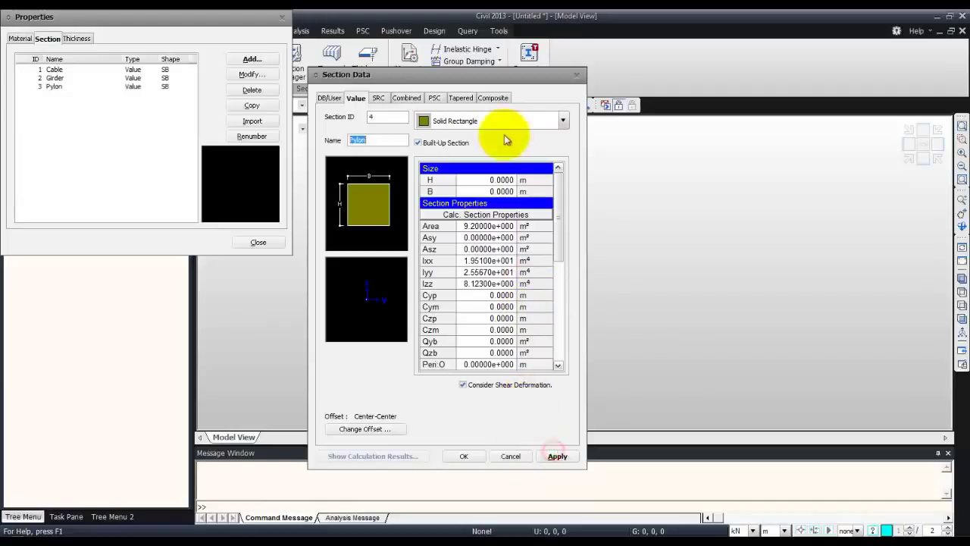
Step: Name section 4 CBeam_Pylon and set its area to 0.0499 m²
double_click(379, 140)
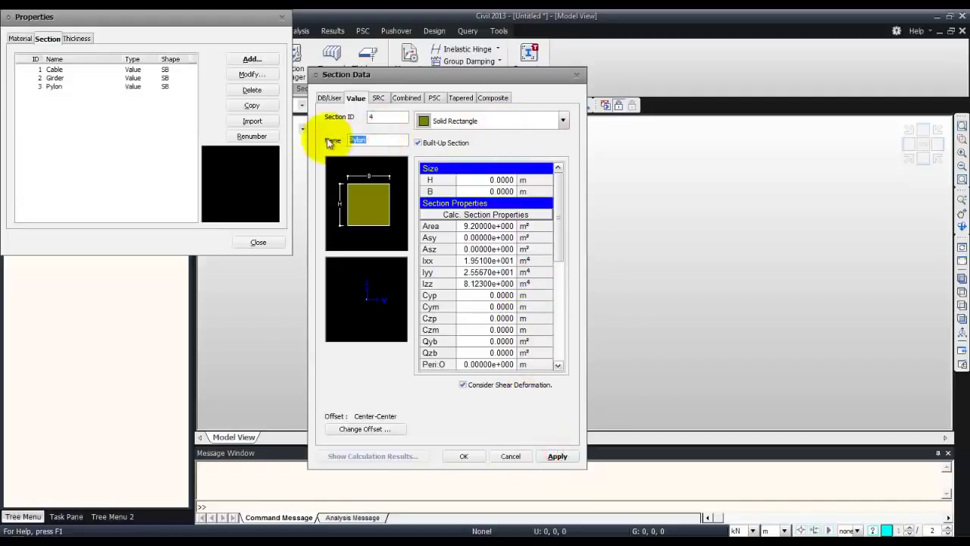
text(CBeam)
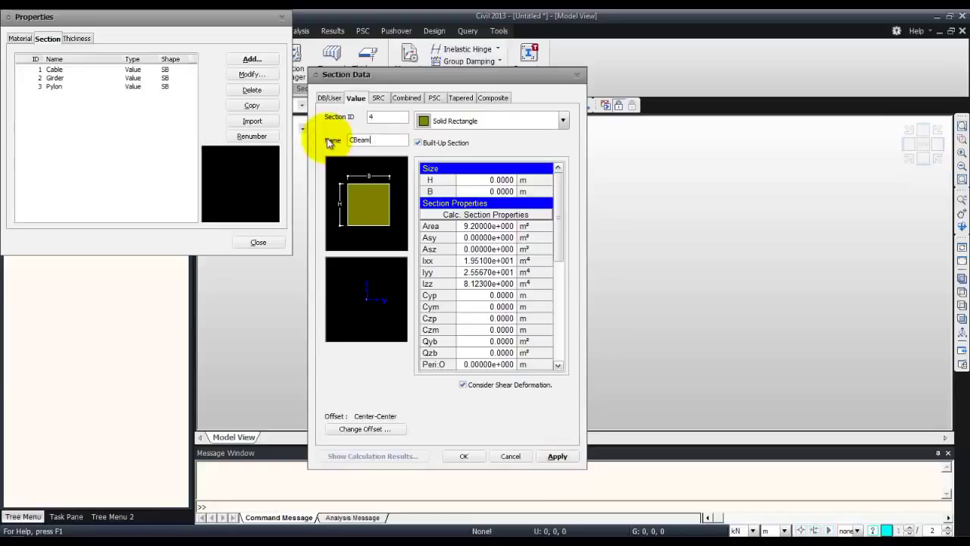
text(_Pylon)
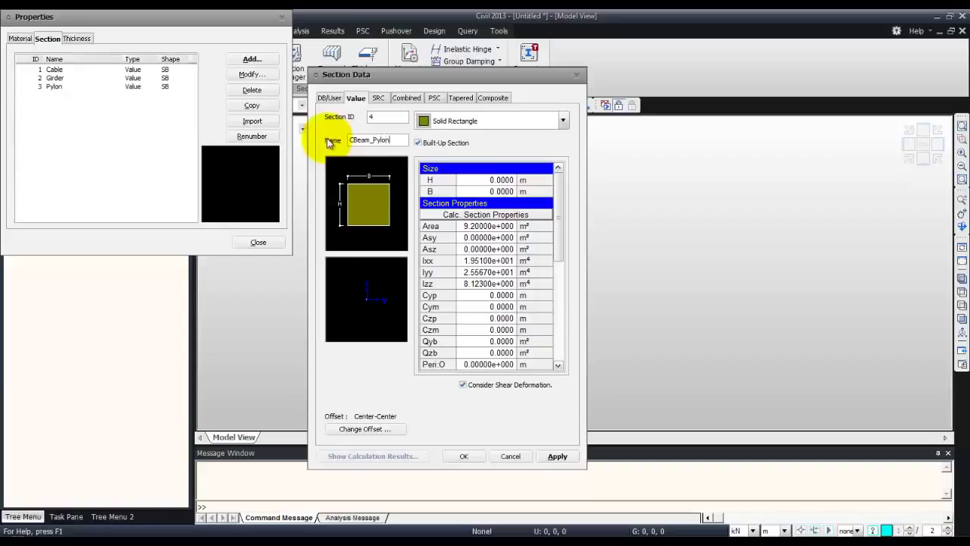
double_click(496, 225)
drag(496, 225, 523, 227)
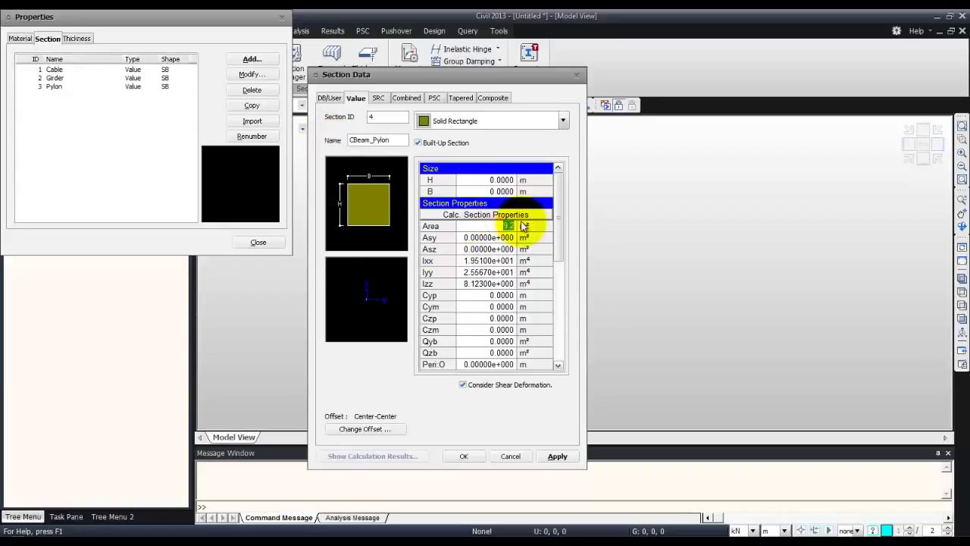
text(0.04)
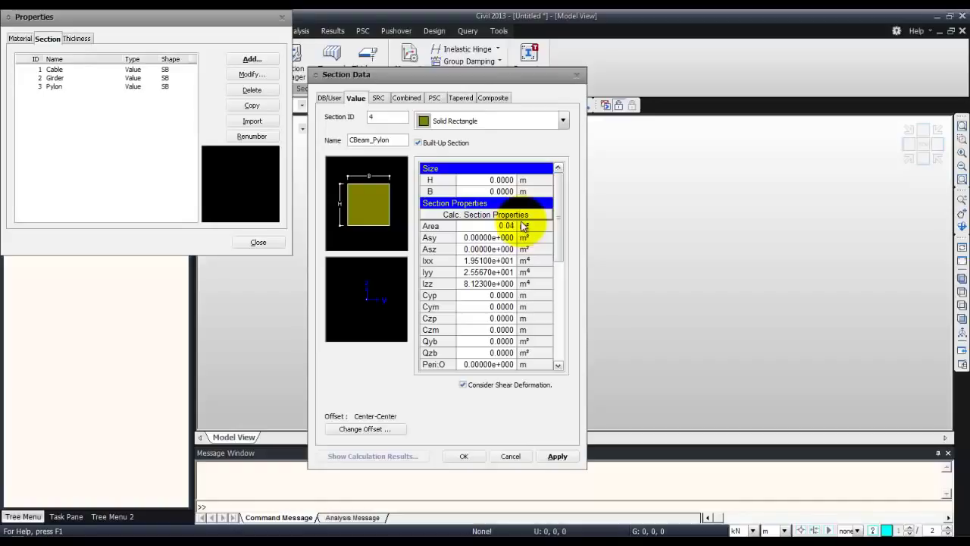
text(99)
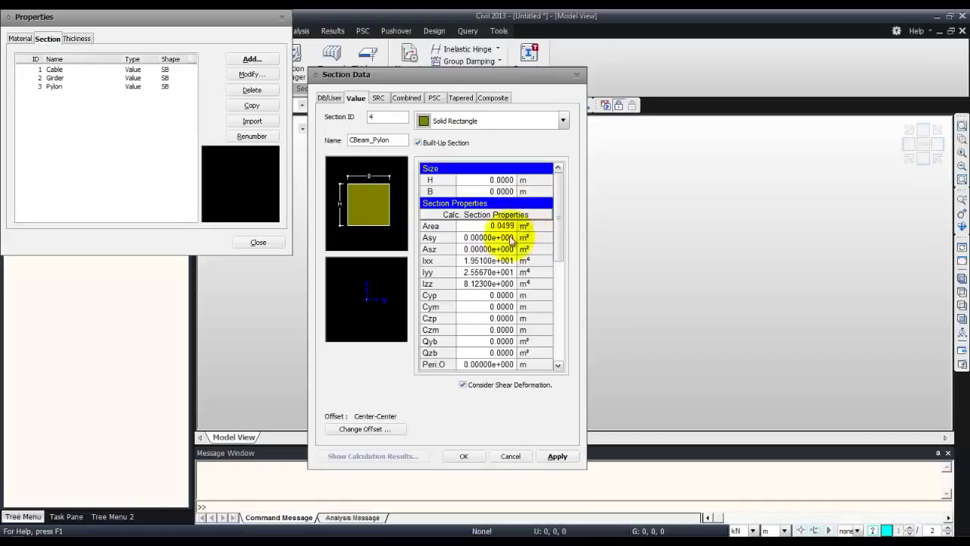
Step: Set section 4's Ixx to 0.0031 m⁴ and Iyy to 0.0447 m⁴
click(484, 260)
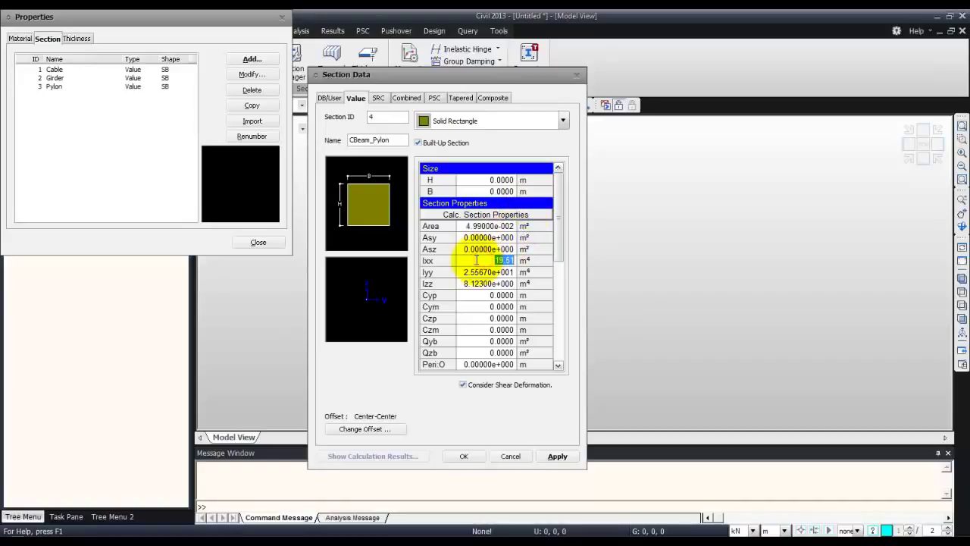
text(0)
text(.0031)
click(486, 272)
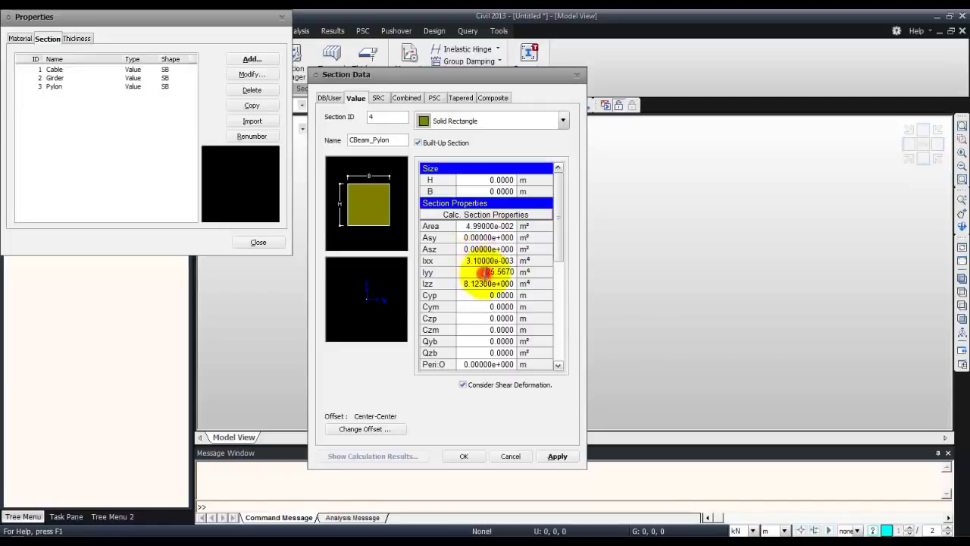
drag(485, 272, 543, 272)
text(0.044)
text(7)
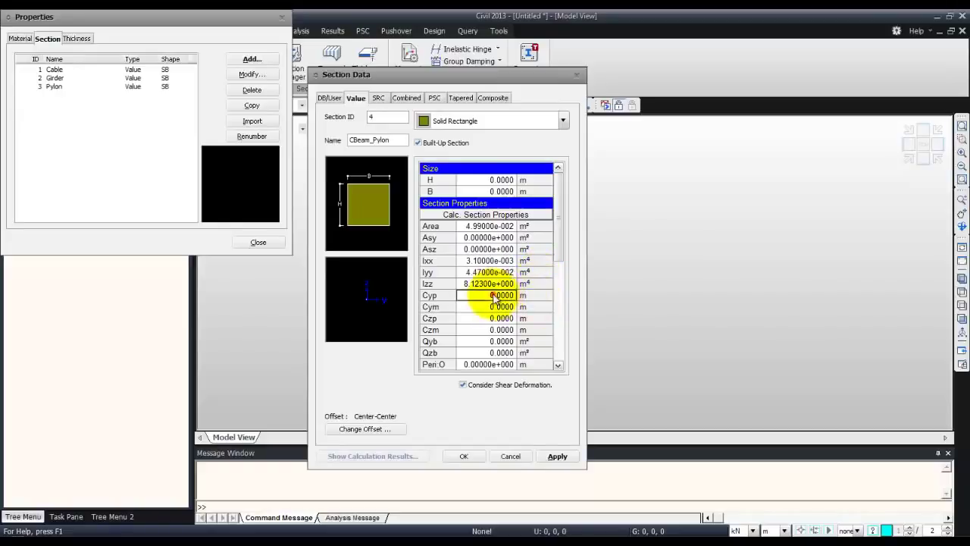
Step: Set section 4's Izz to 0.1331 m⁴, add it to the sections and finish adding
drag(485, 284, 538, 284)
text(0.1331)
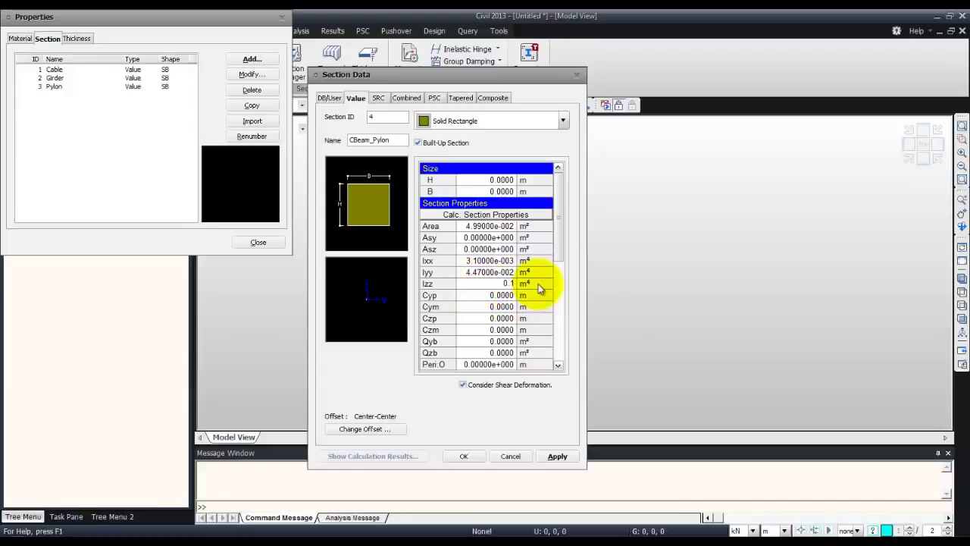
click(557, 455)
drag(395, 141, 373, 142)
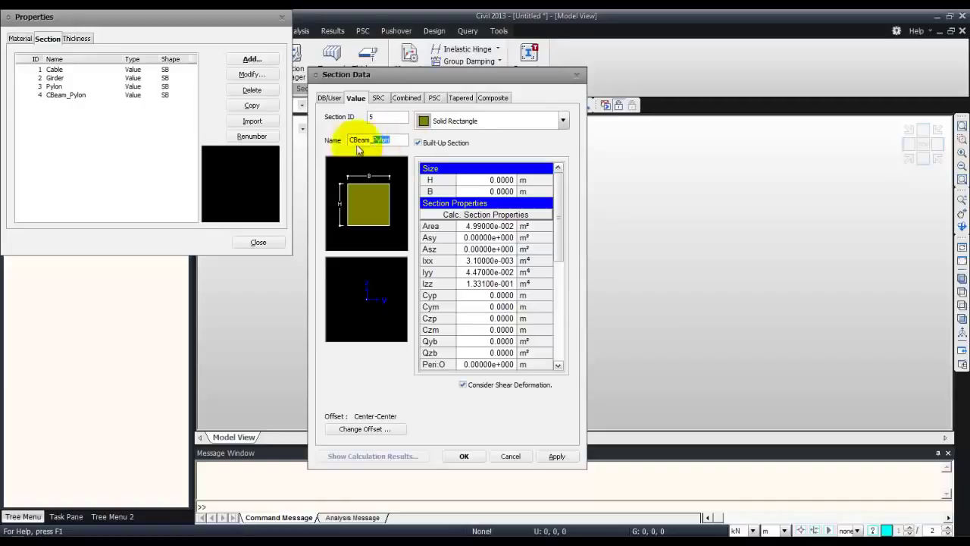
click(573, 77)
Step: Rename section 4 as CBeam_Girder and start adding a new section
click(83, 95)
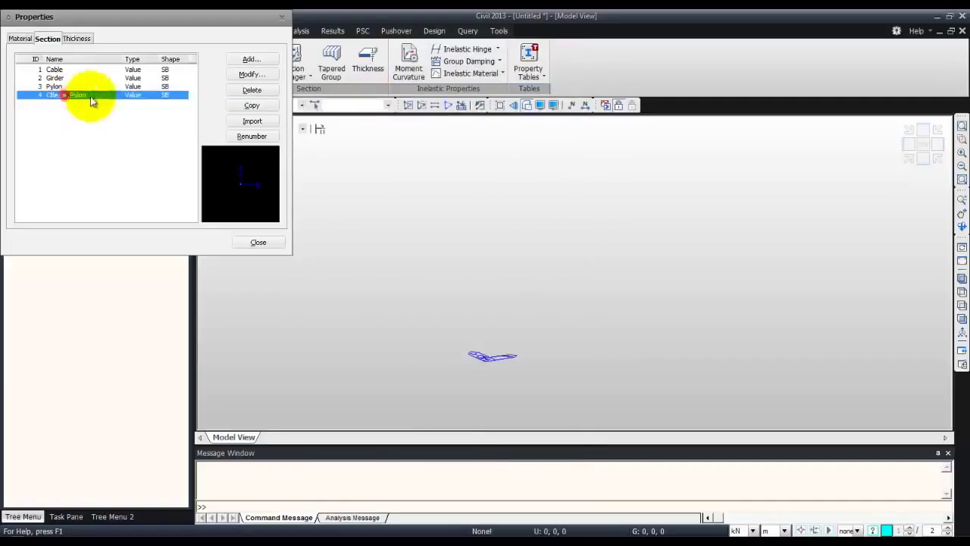
click(249, 74)
drag(89, 207, 68, 207)
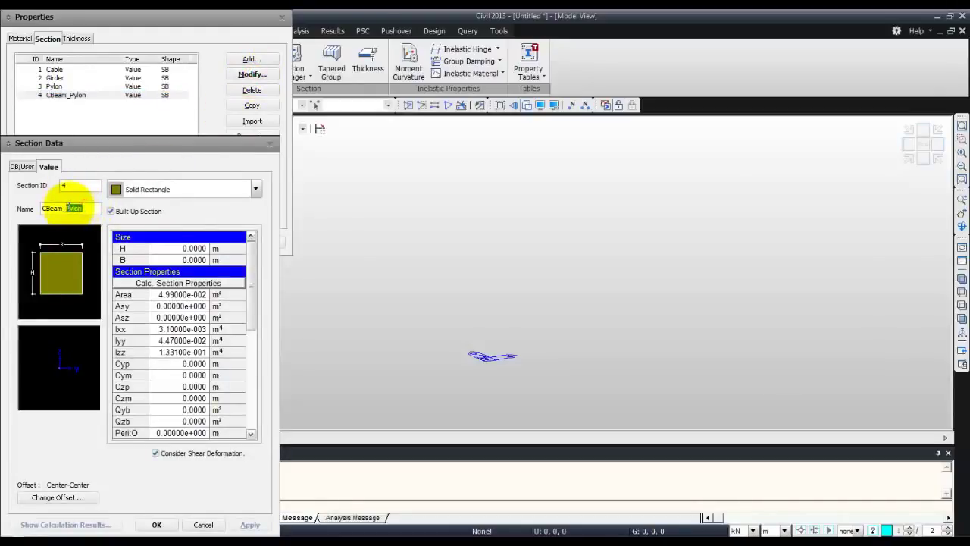
text(C)
drag(203, 138, 397, 53)
click(368, 445)
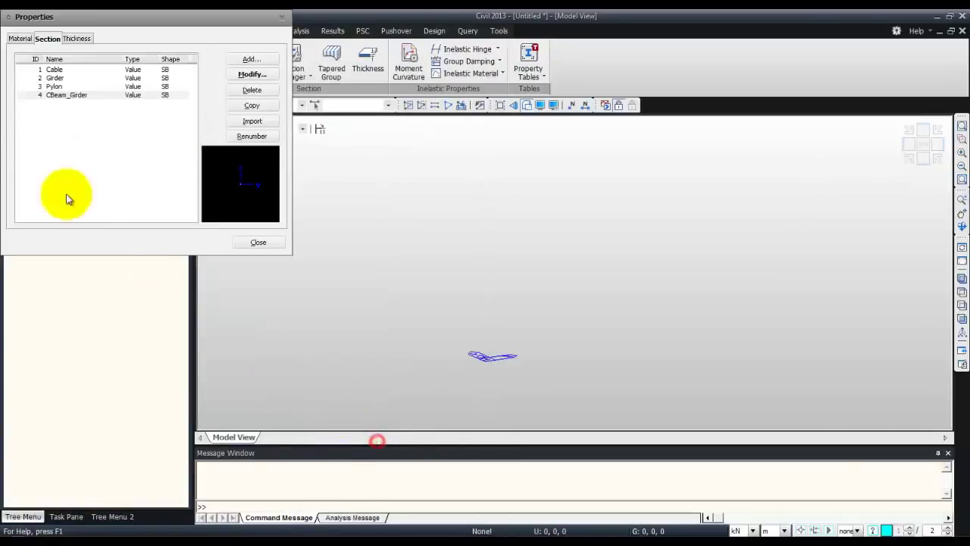
click(252, 58)
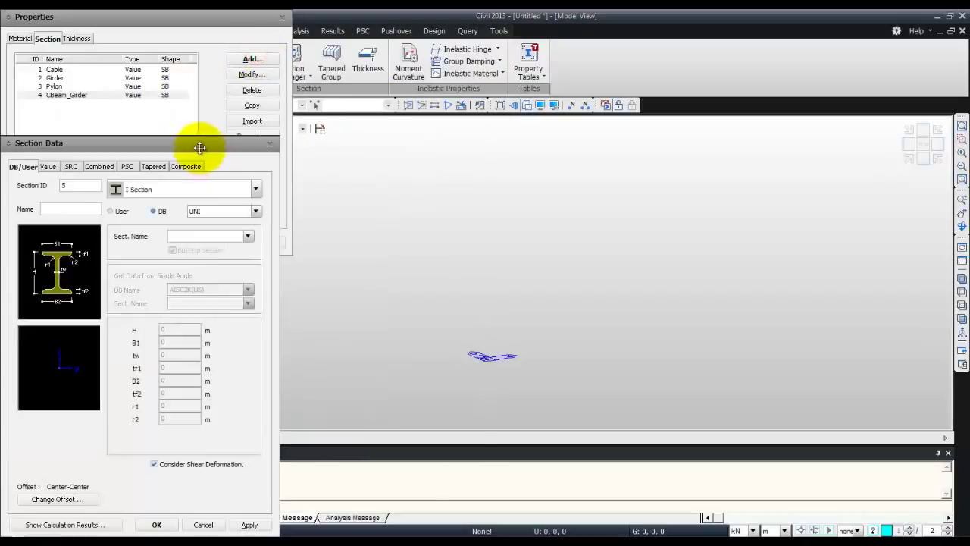
click(470, 134)
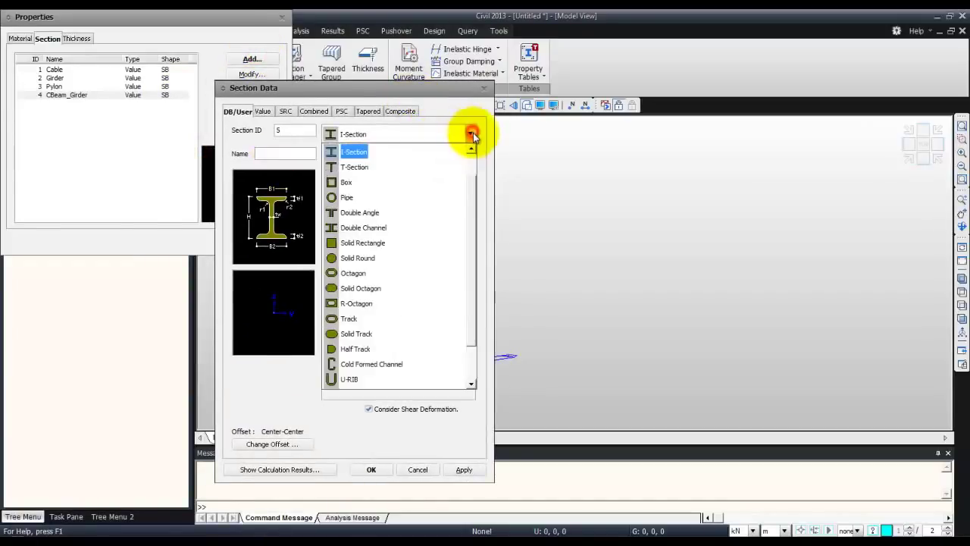
click(390, 243)
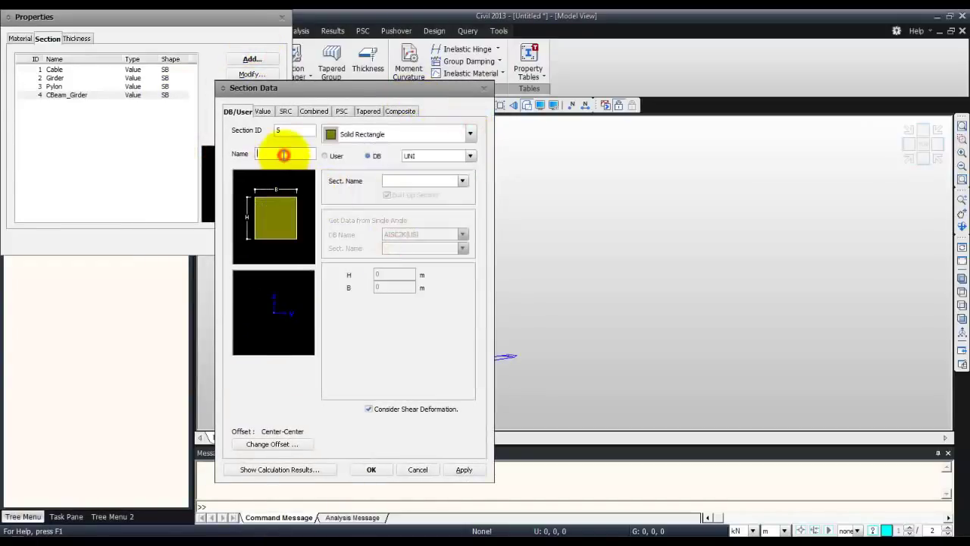
click(283, 154)
text(CBeam_Pylon)
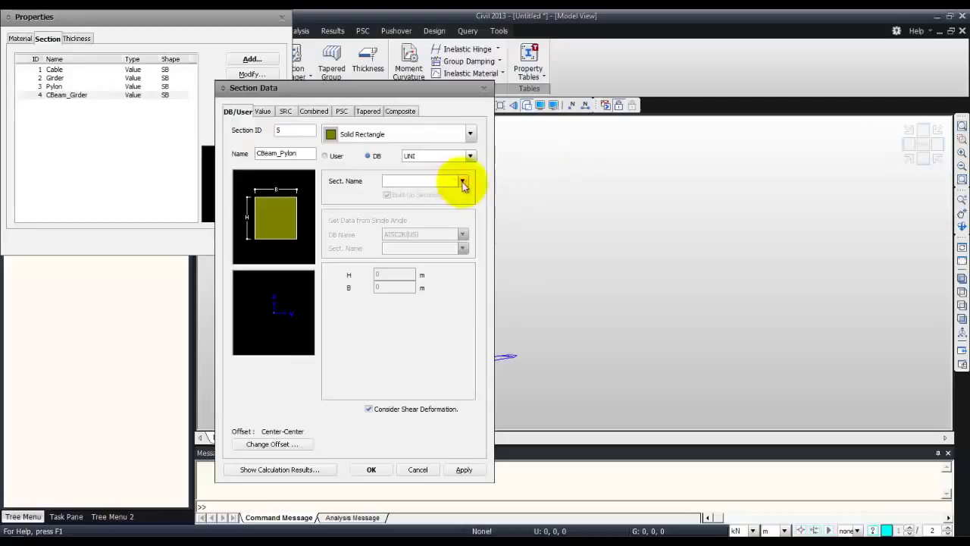
Step: Define section 5 as a value-type Solid Rectangle named CBeam_Pylon with an area of 7.2 m²
click(263, 111)
click(470, 134)
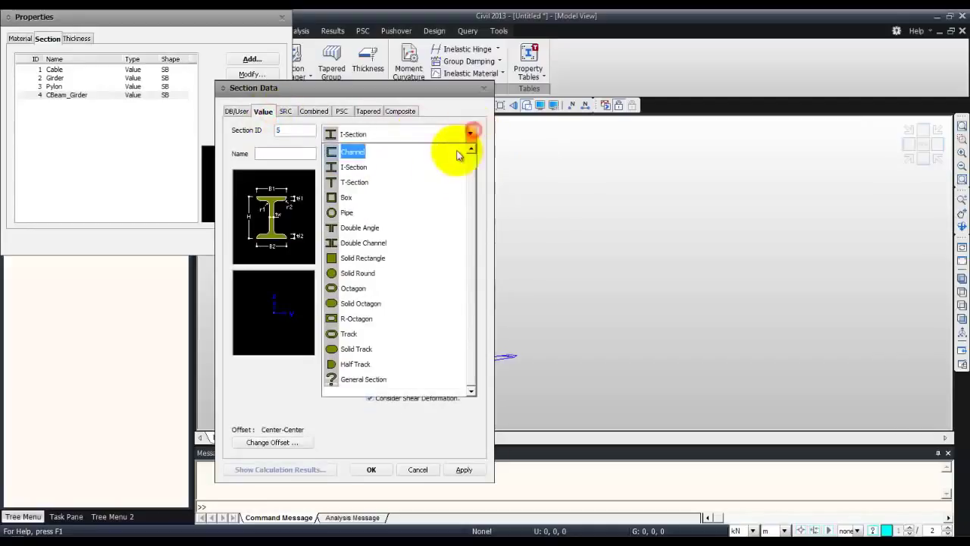
click(411, 249)
click(286, 151)
text(C)
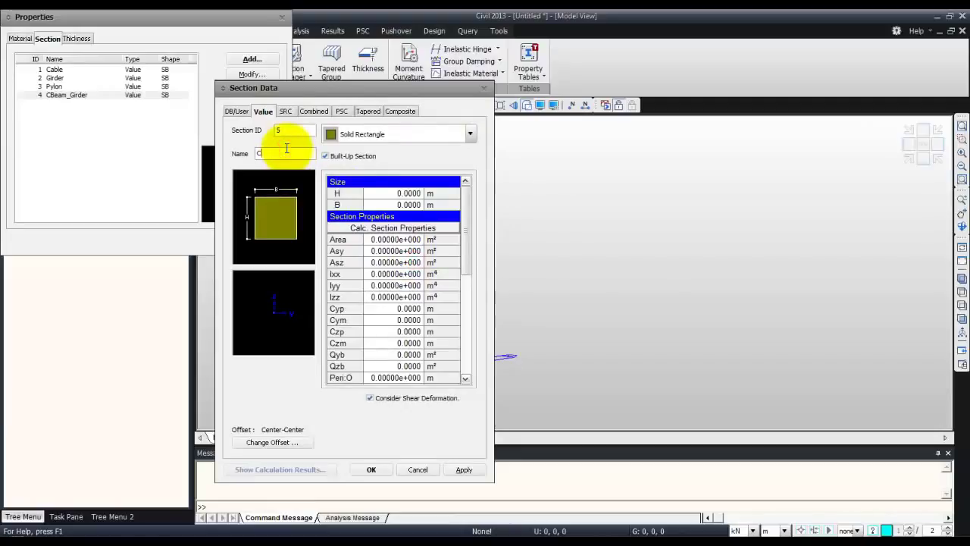
text(Beam_Pylon)
click(388, 240)
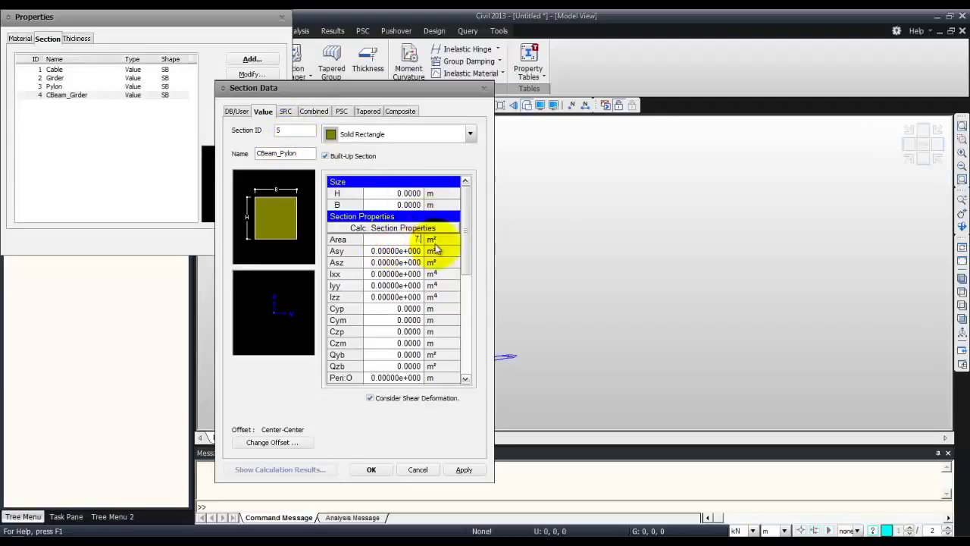
Step: Set section 5's Ixx to 15.79, Iyy to 14.472 and Izz to 7.992 m⁴, and save it to the sections
click(397, 274)
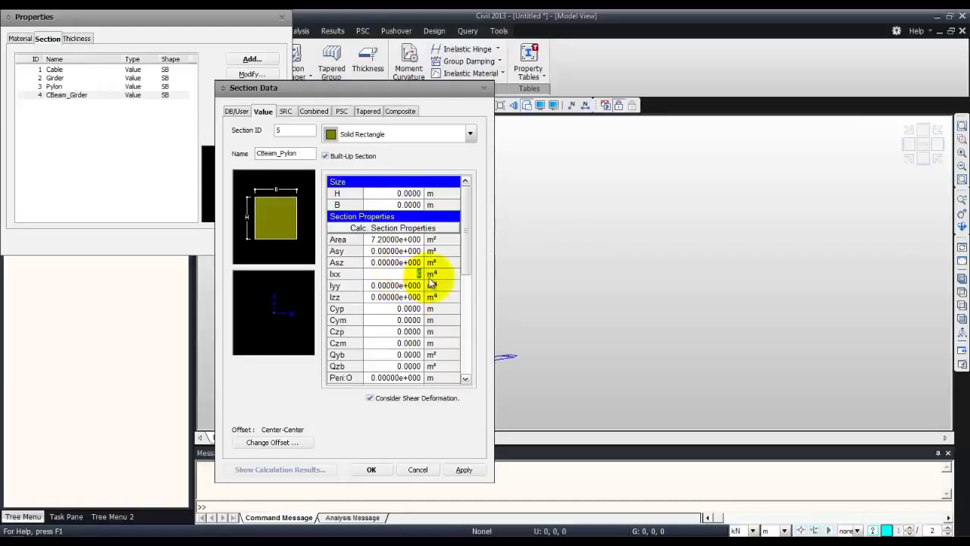
text(15.79)
click(410, 286)
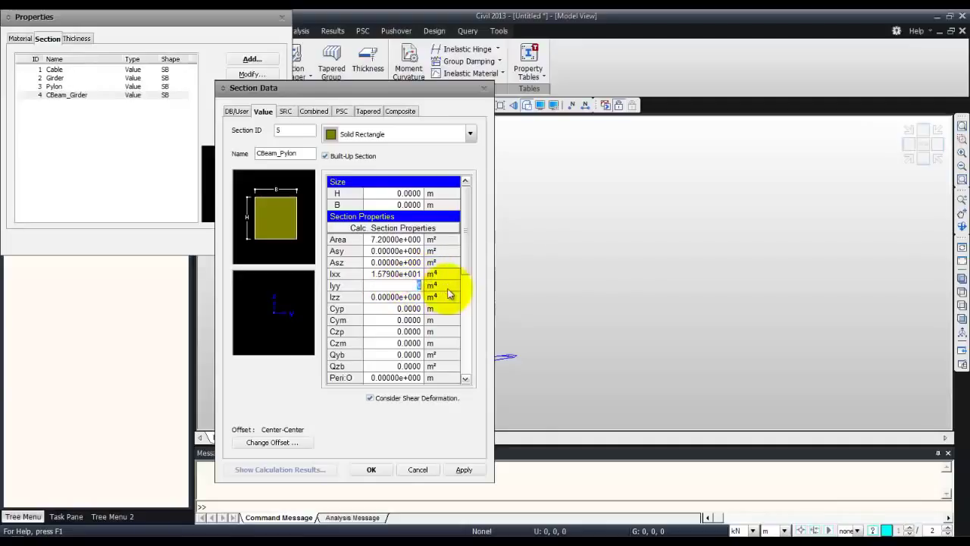
text(14.472)
click(413, 297)
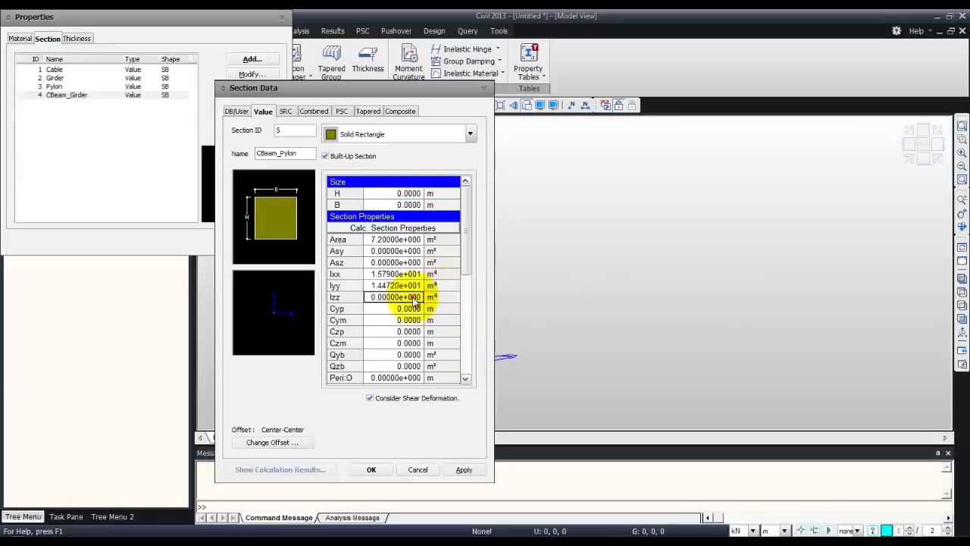
text(7.992)
click(371, 469)
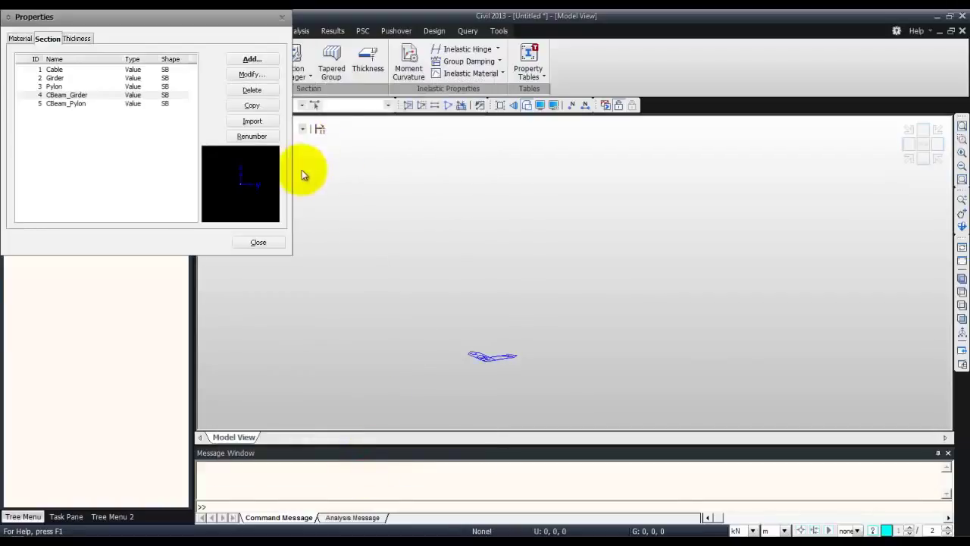